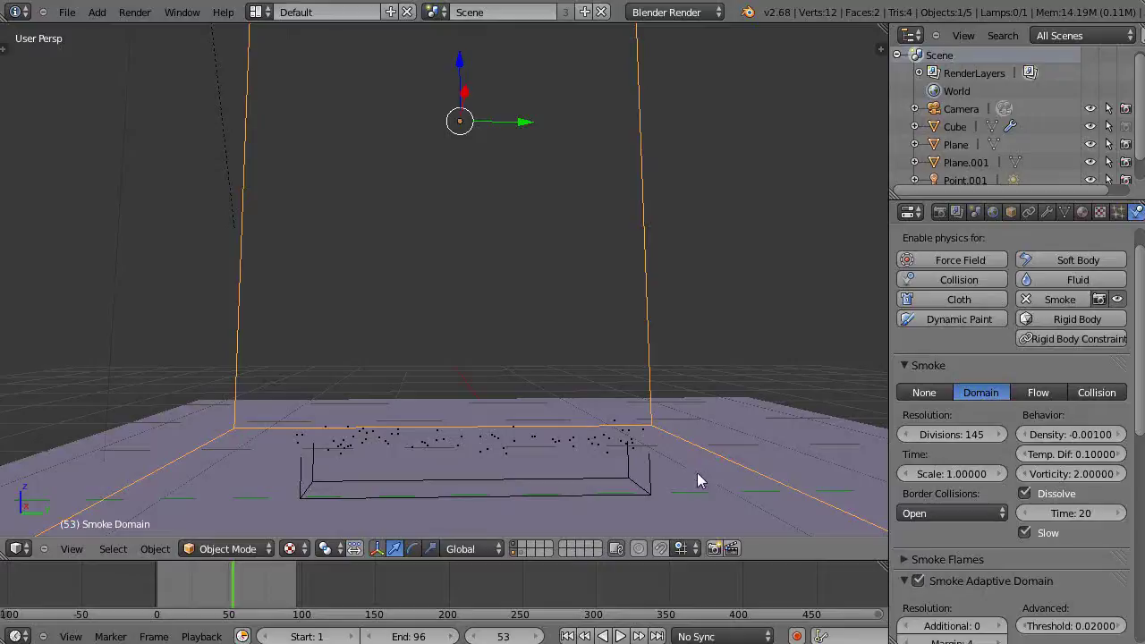
Set the smoke domain's resolution divisions to 30
click(696, 472)
click(605, 459)
ctrl+scroll(974, 434, up, 1)
click(972, 435)
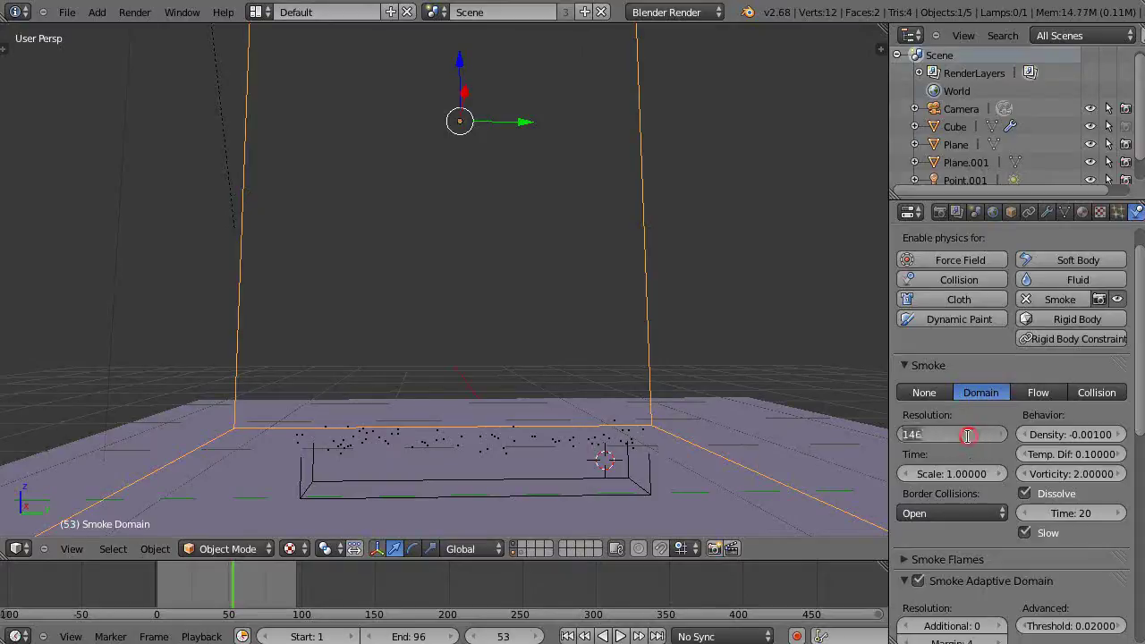
text(30)
key(Return)
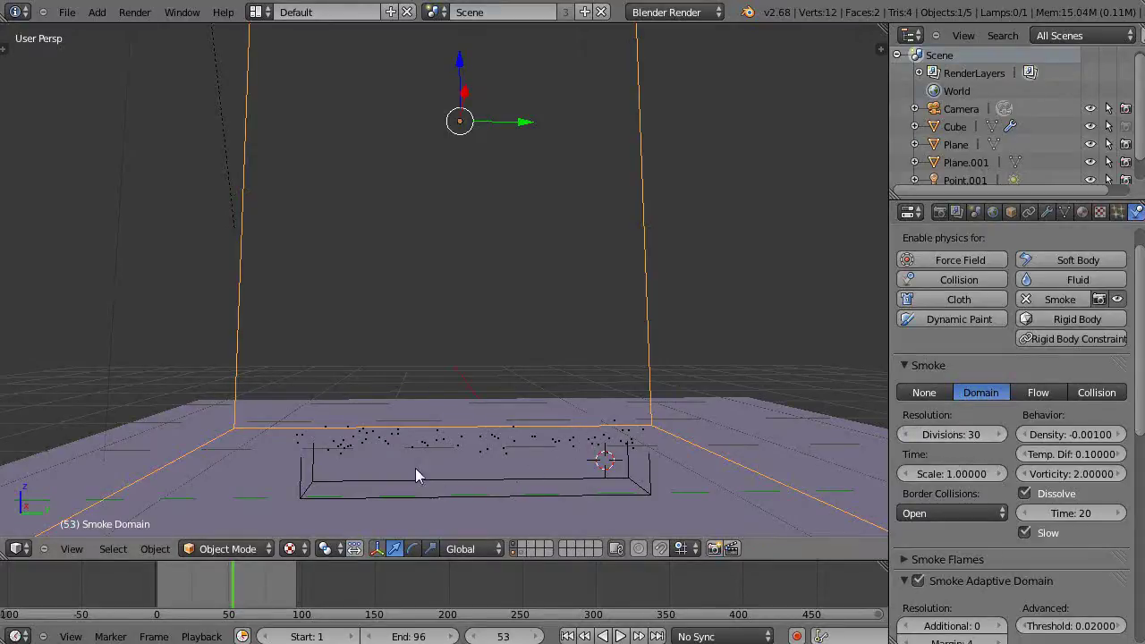
Play back the smoke simulation from the start, stop it, and examine the smoke cloud in the domain
key(alt+a)
click(157, 590)
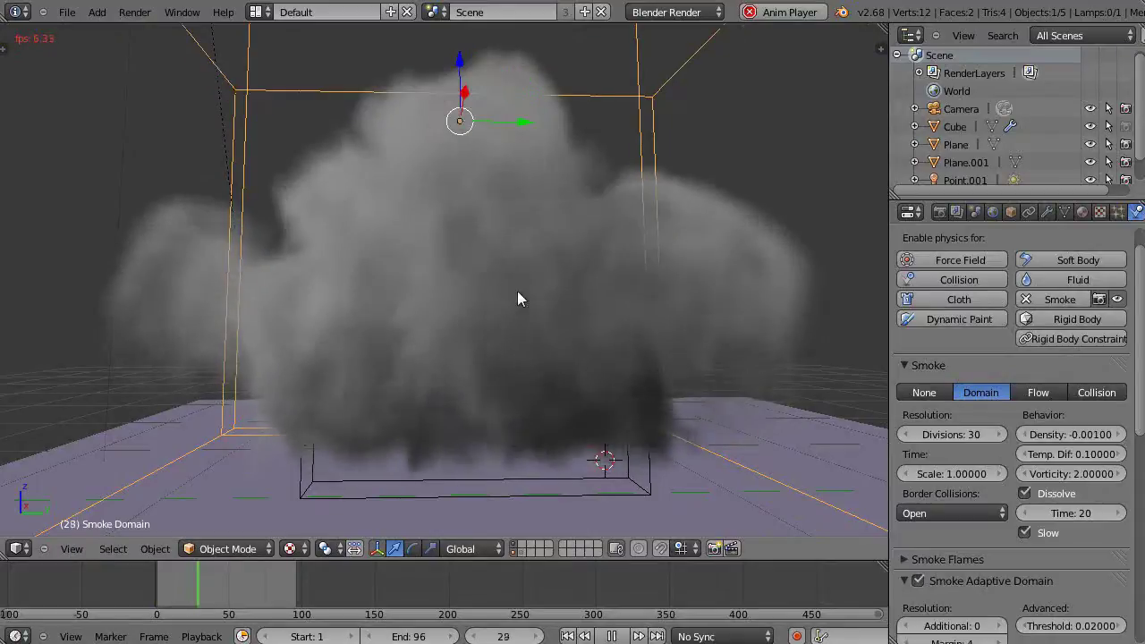
key(Escape)
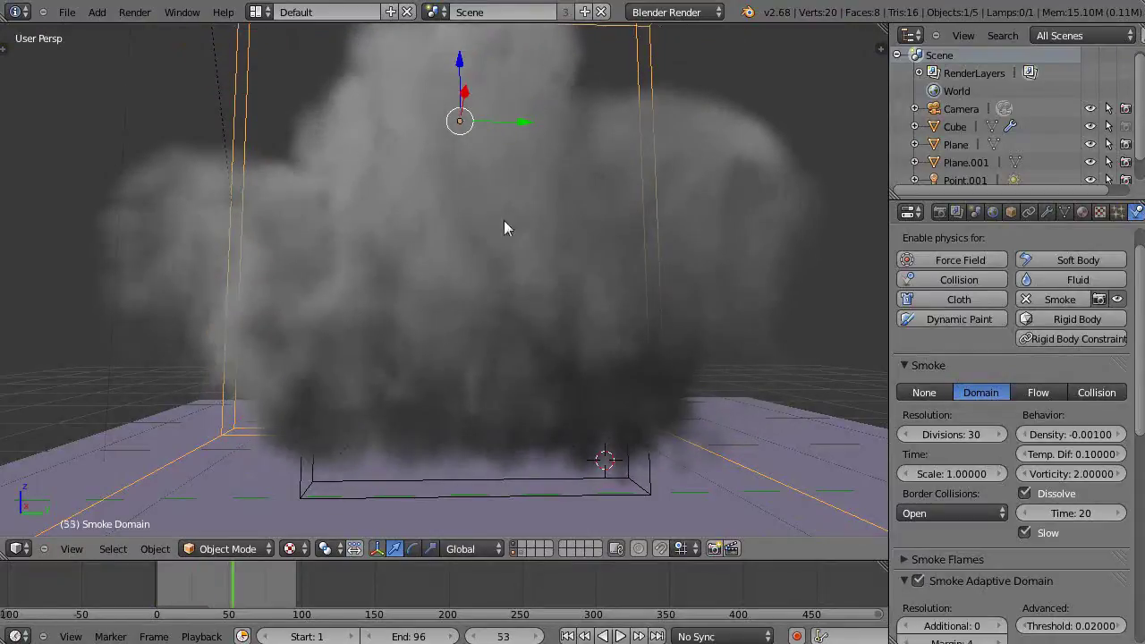
key(shift+c)
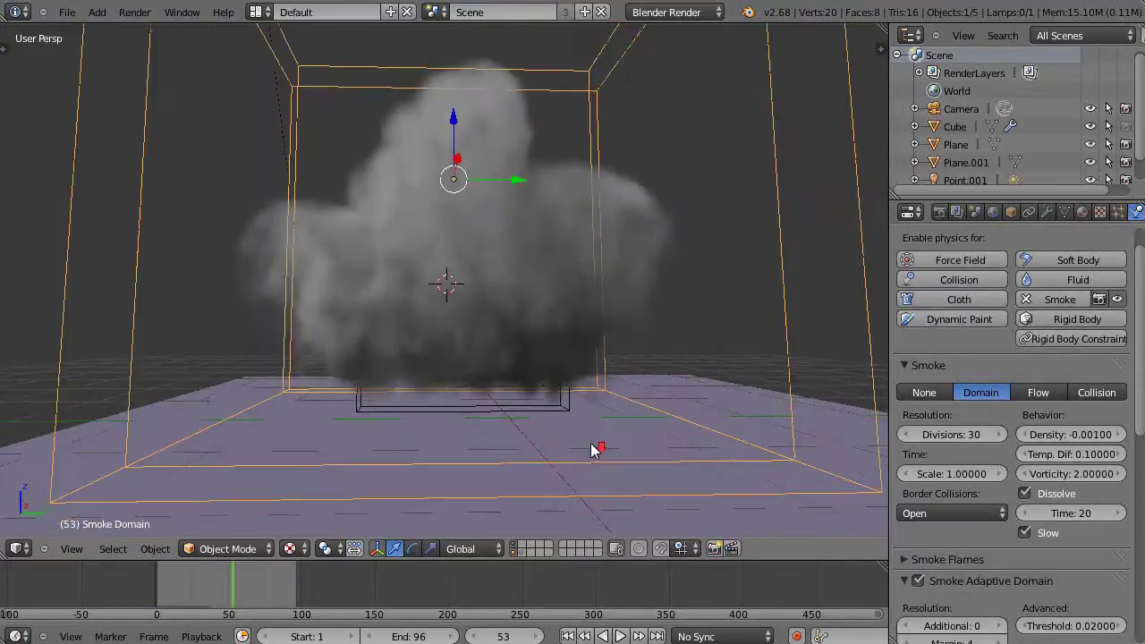
scroll(598, 447, up, 3)
middle_drag(573, 434, 574, 423)
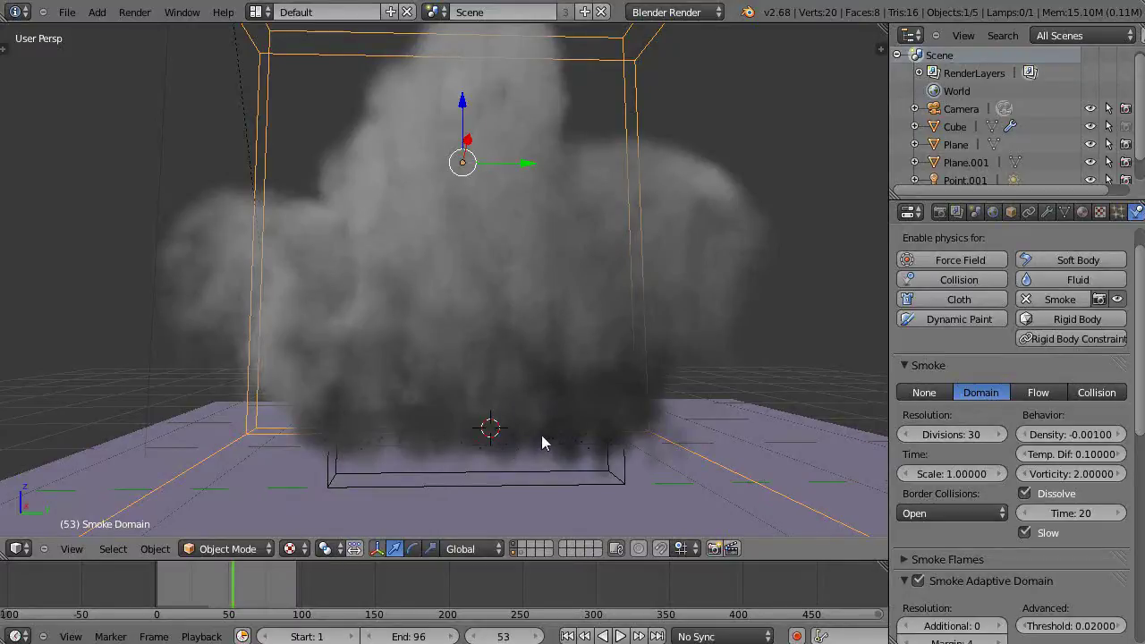
Go to frame 3 and examine the early smoke above the emitter from several sides
click(160, 592)
scroll(475, 442, up, 3)
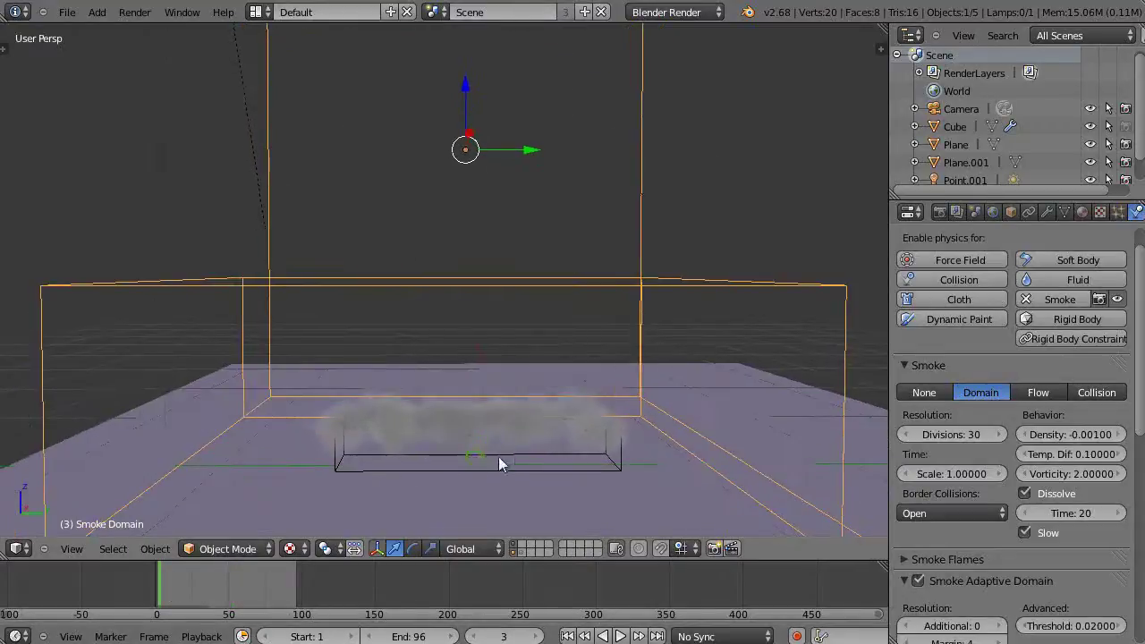
middle_drag(510, 465, 601, 456)
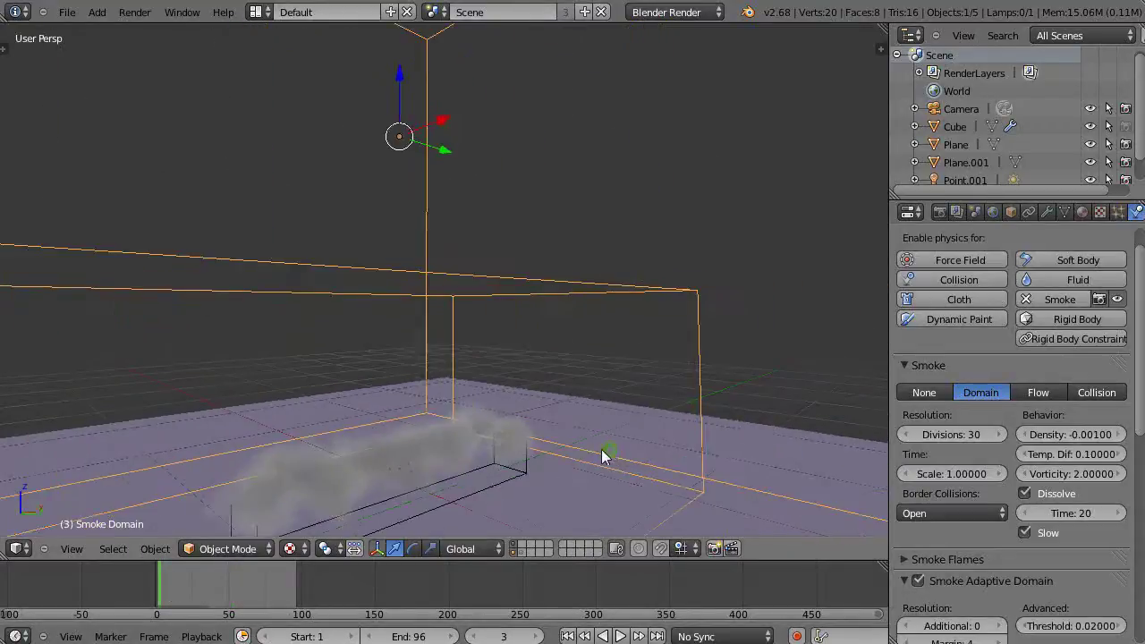
middle_drag(495, 459, 503, 454)
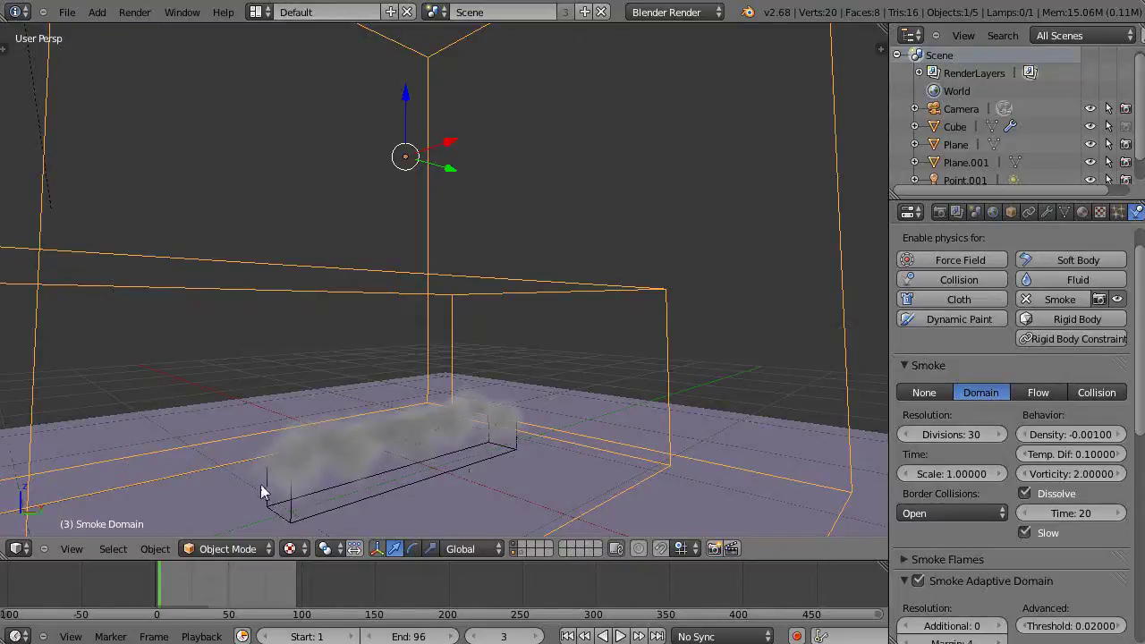
middle_drag(399, 500, 269, 464)
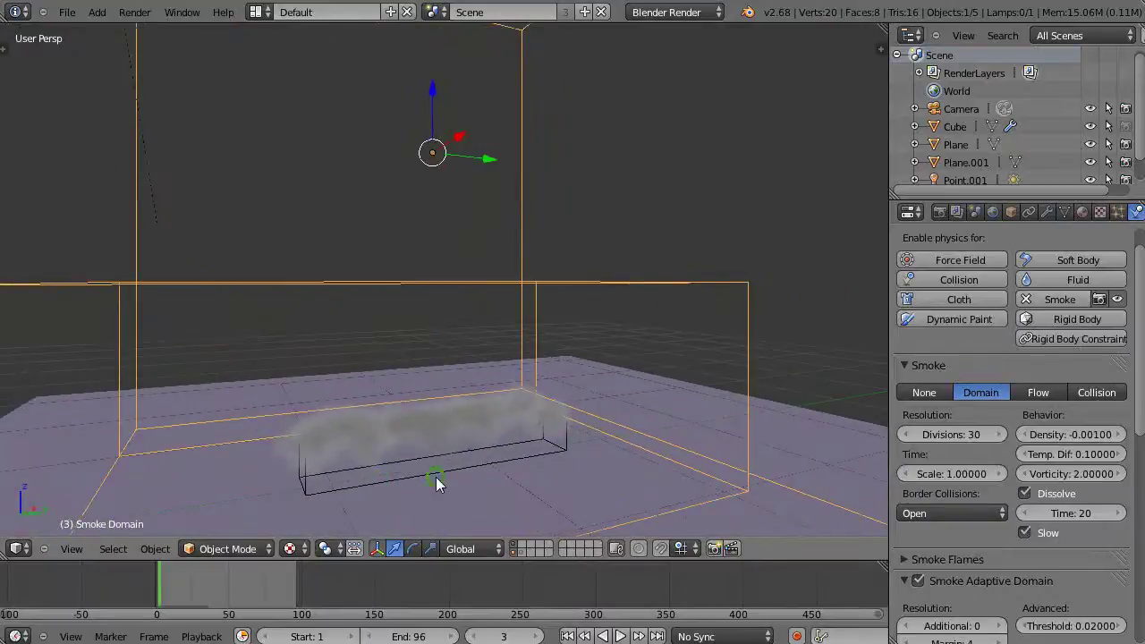
middle_drag(436, 480, 324, 466)
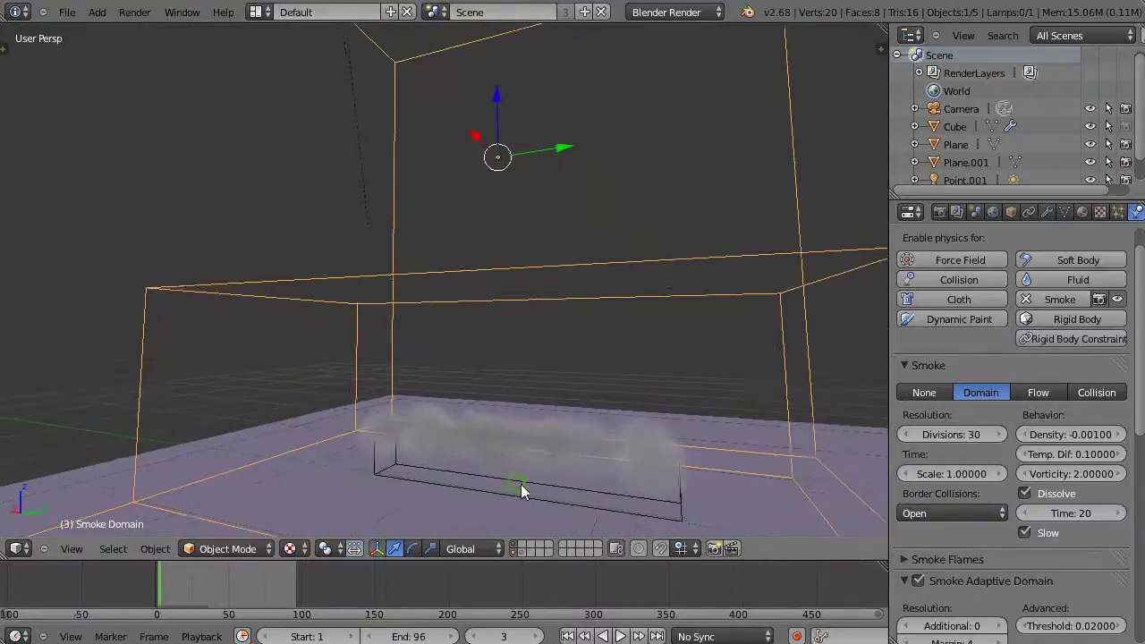
middle_drag(521, 490, 472, 435)
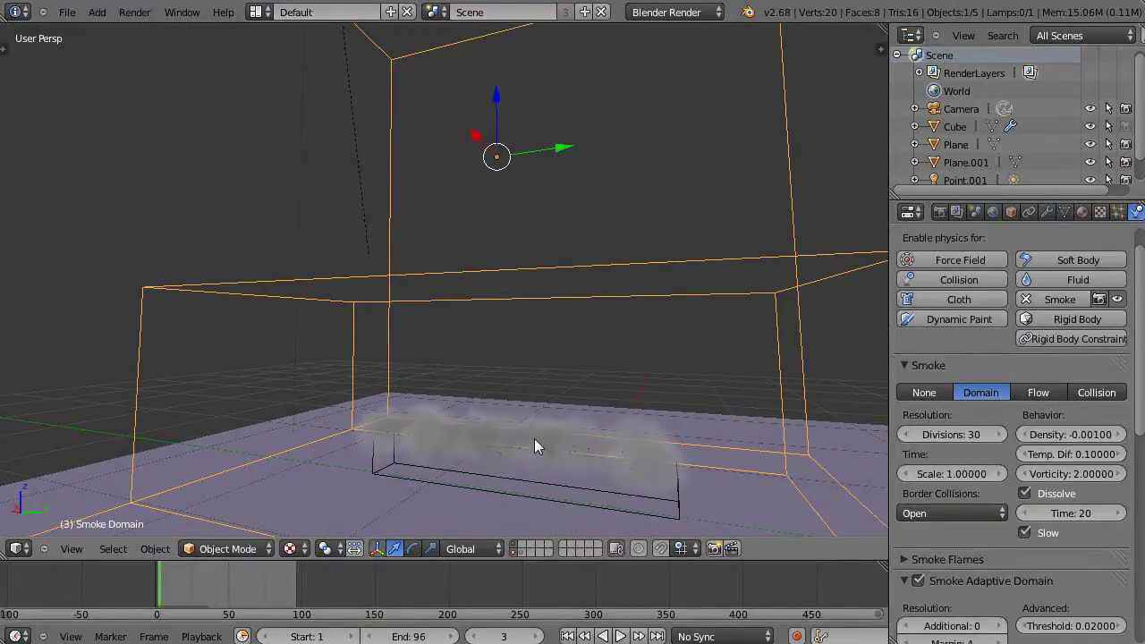
middle_drag(592, 435, 635, 435)
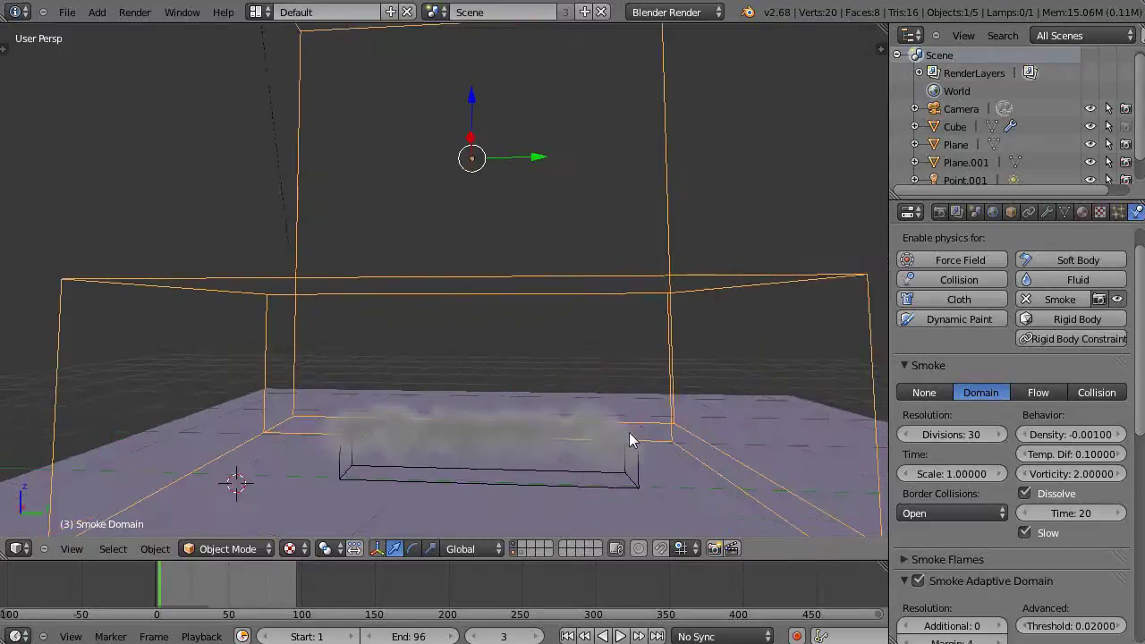
Select the emitter cube beneath the smoke and display the viewport in solid shading
right_click(635, 488)
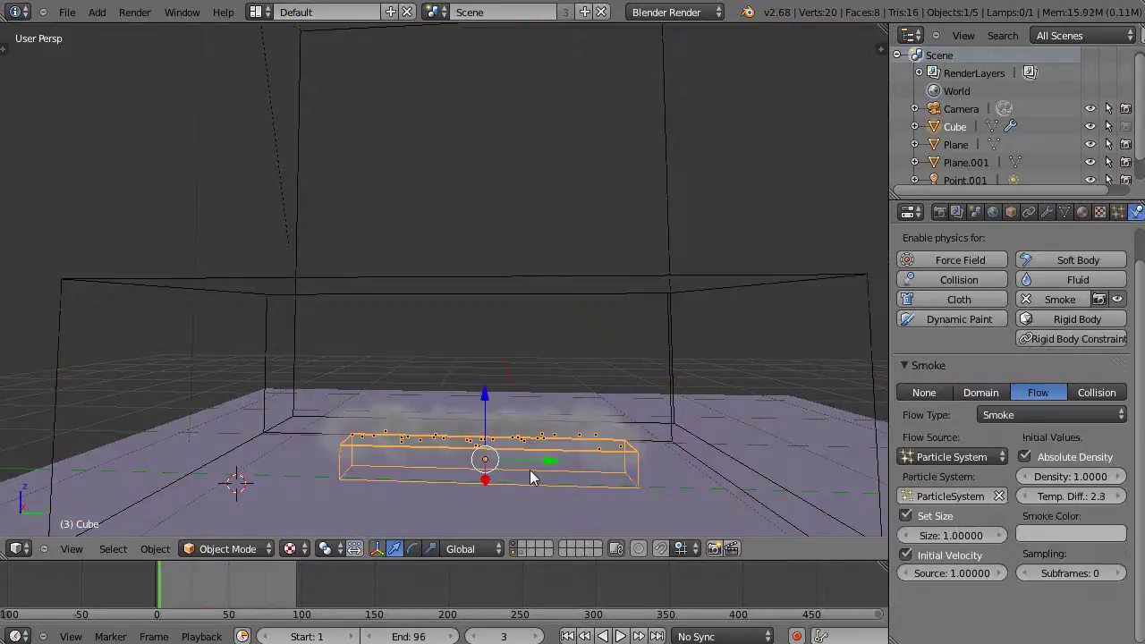
middle_drag(537, 476, 471, 478)
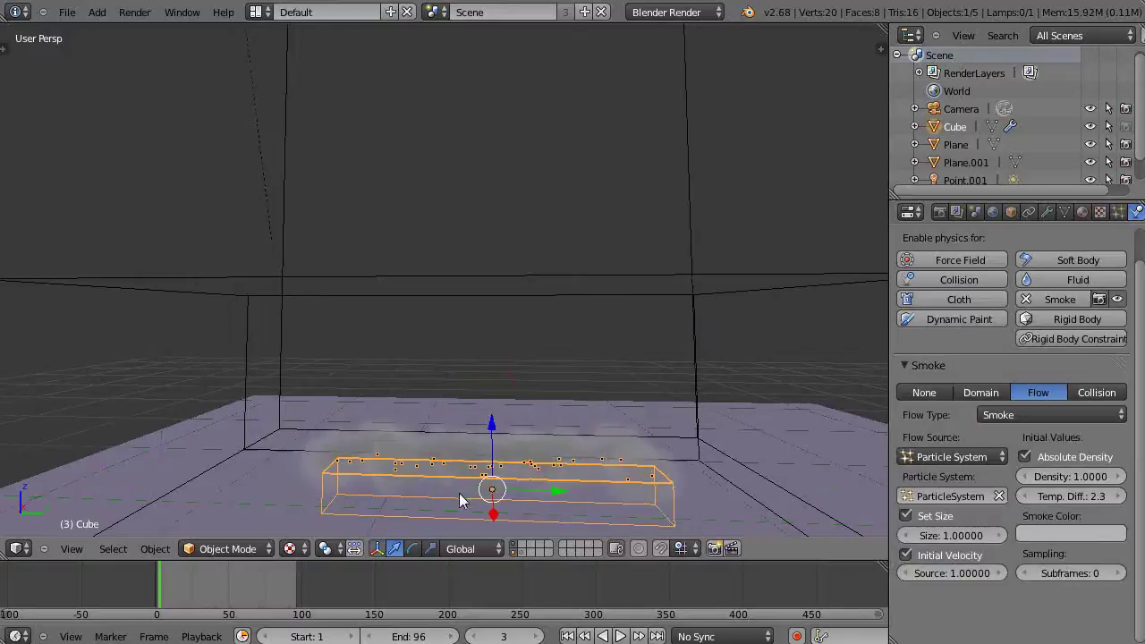
middle_drag(480, 440, 475, 447)
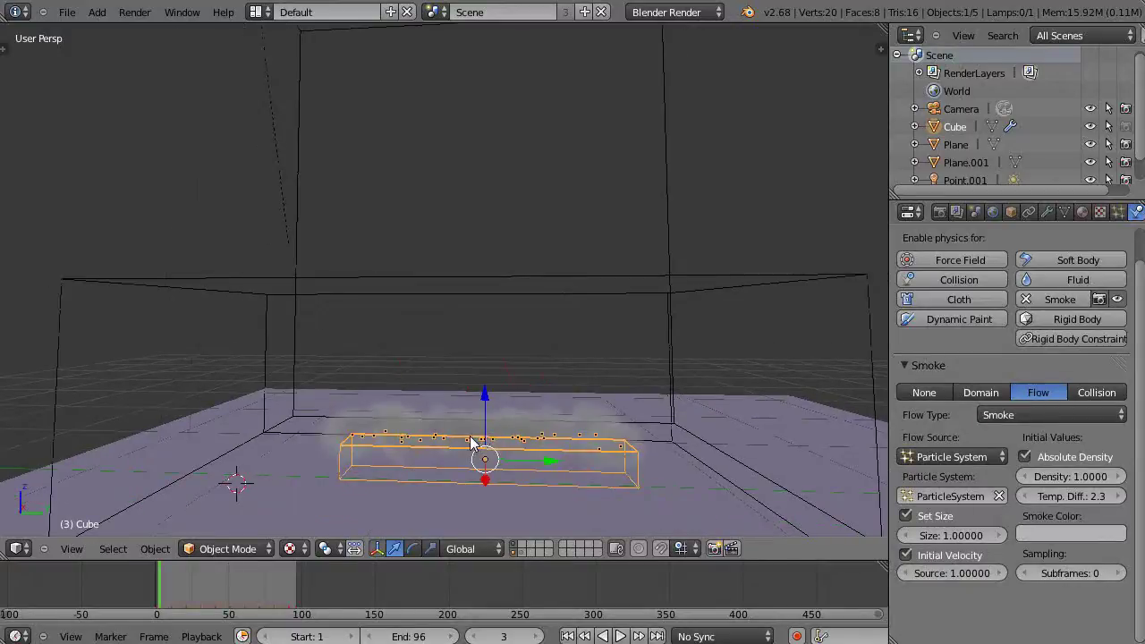
key(alt+z)
key(alt+z)
key(alt+z)
mouse_move(456, 443)
middle_down()
mouse_move(458, 457)
mouse_move(400, 483)
middle_up()
scroll(527, 461, up, 2)
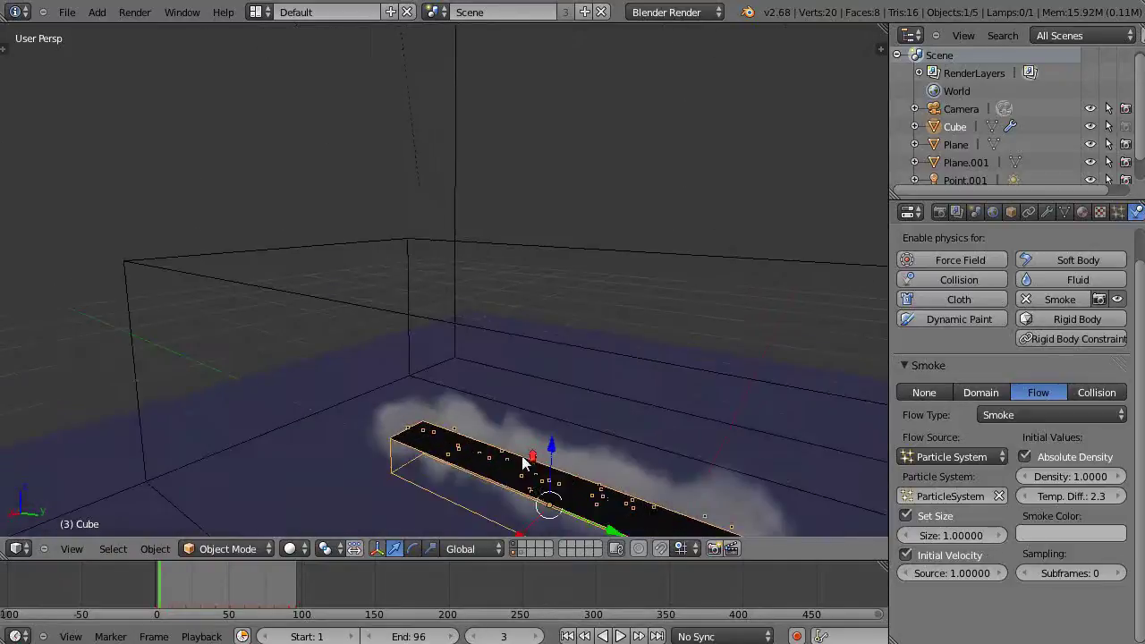
Enter Edit Mode on the emitter cube and select its top face
key(KP_4)
key(KP_4)
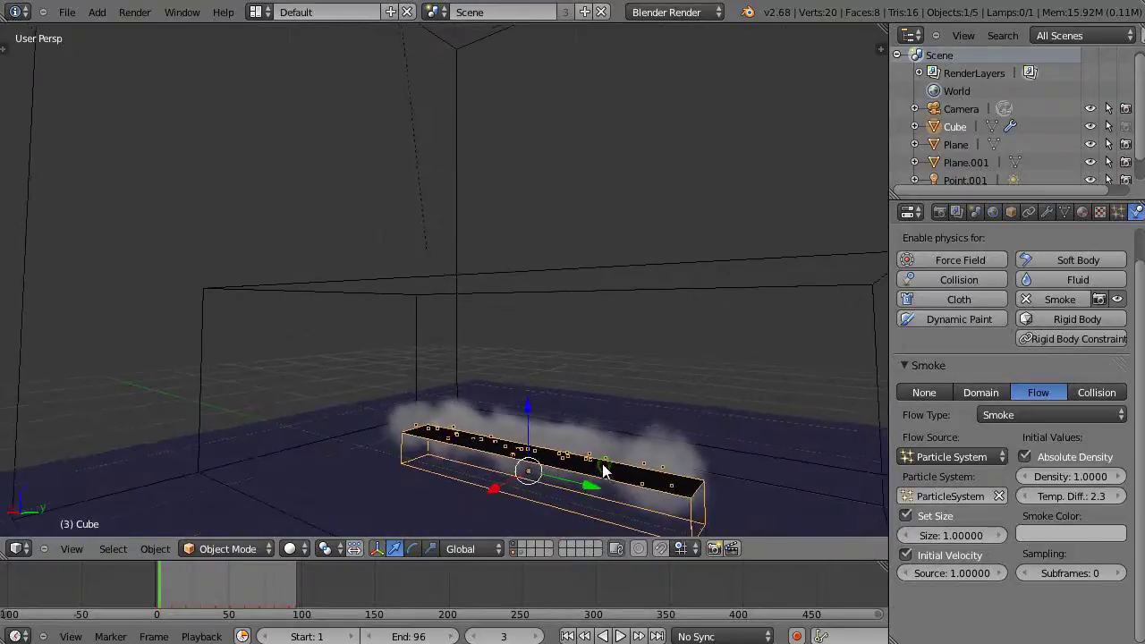
key(Tab)
middle_drag(575, 416, 609, 466)
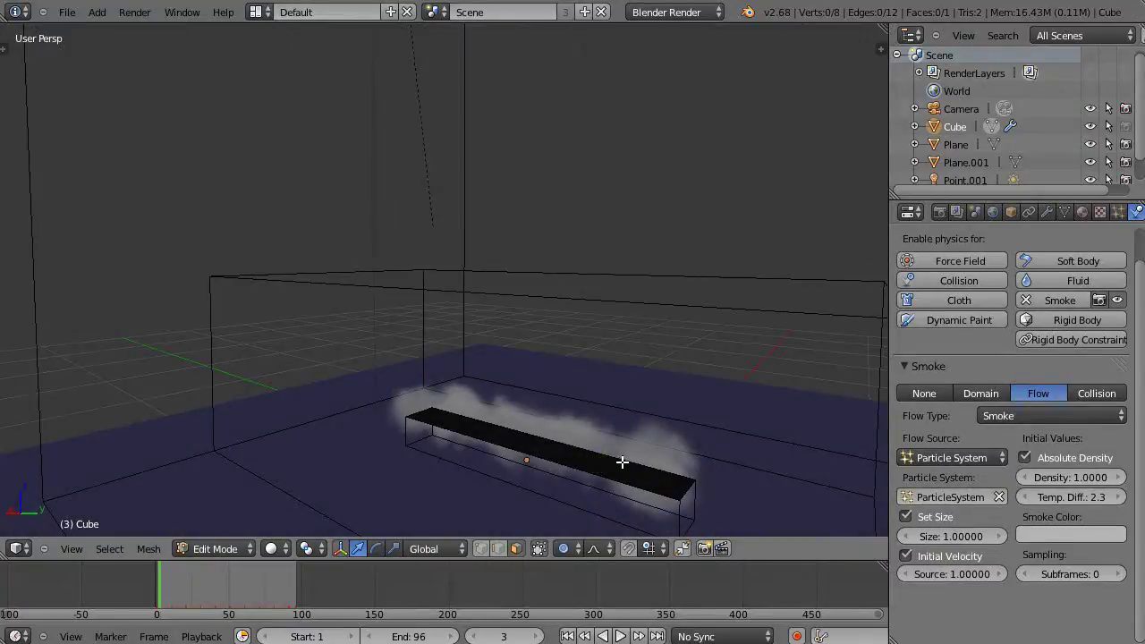
right_click(612, 466)
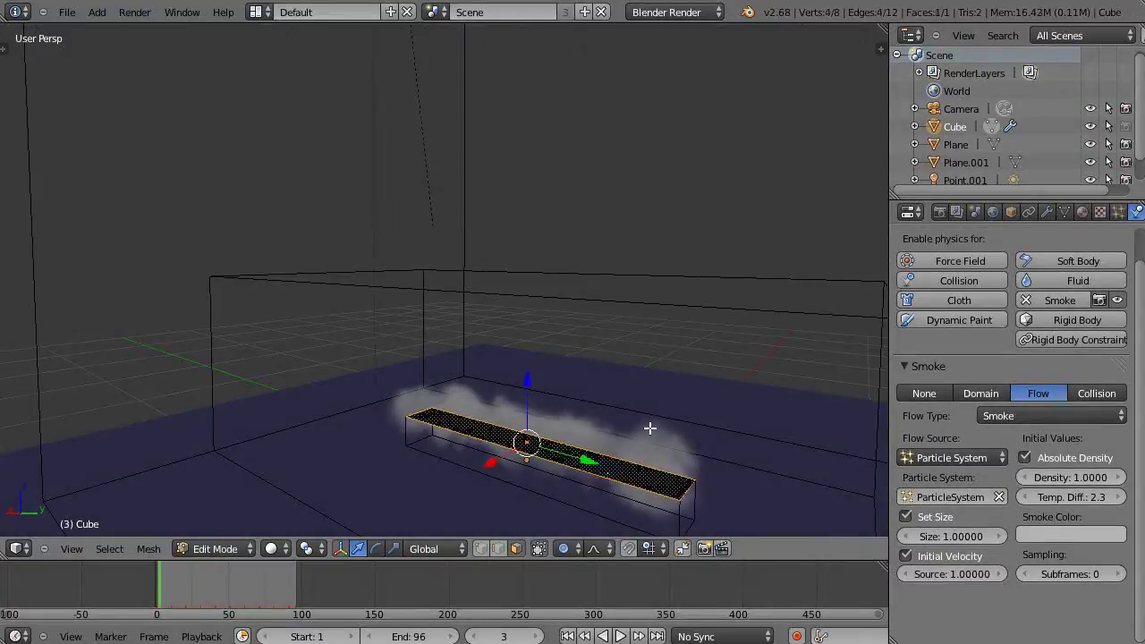
Check the top face's direction by displaying its normal at size 1.24, hide the normal, and return to Object Mode
key(Tab)
key(Tab)
key(n)
scroll(827, 332, down, 8)
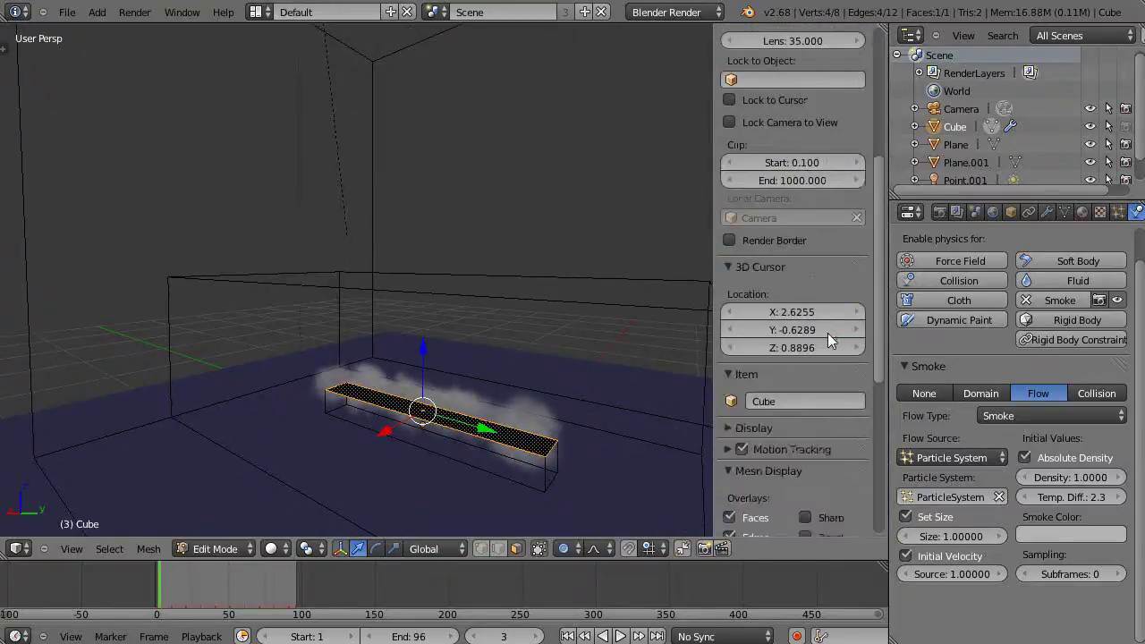
click(746, 469)
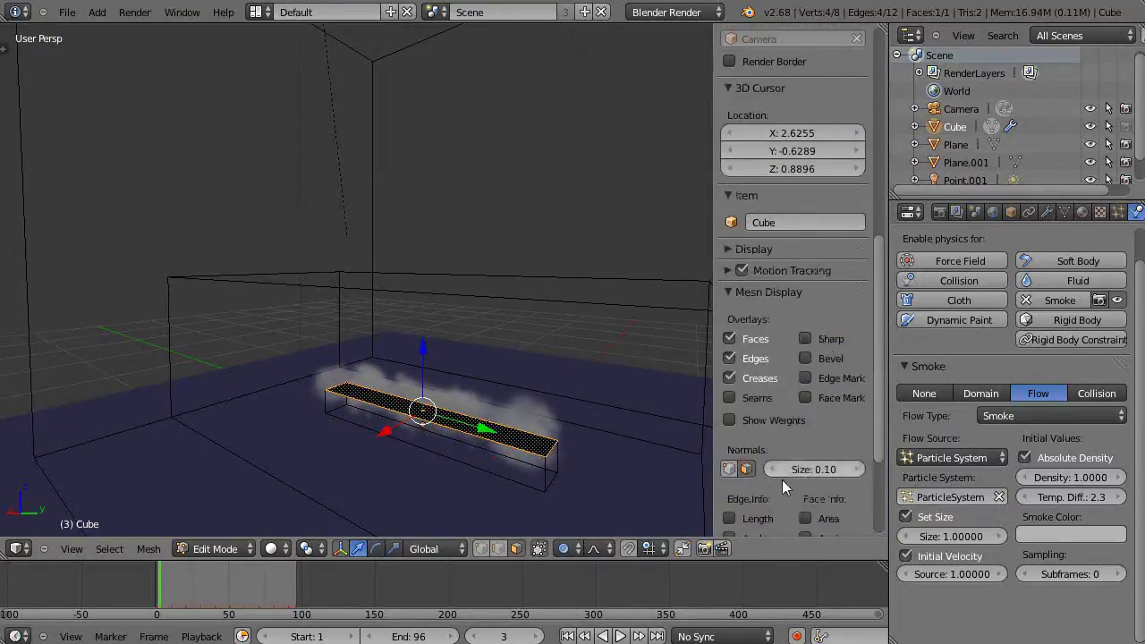
click(790, 472)
drag(791, 477, 841, 471)
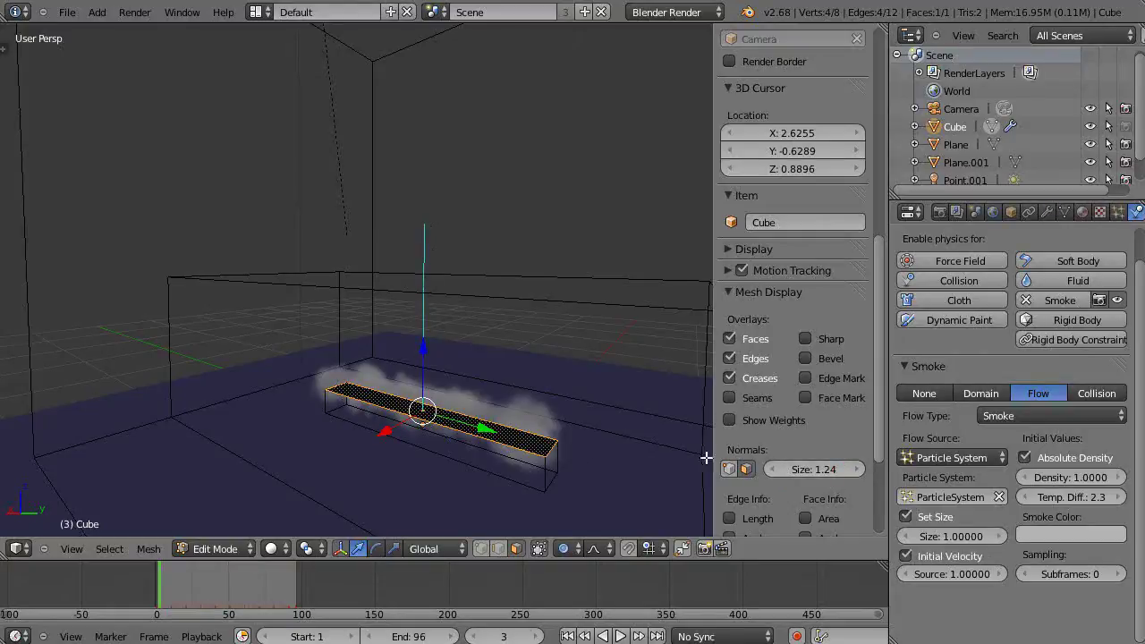
drag(829, 476, 787, 475)
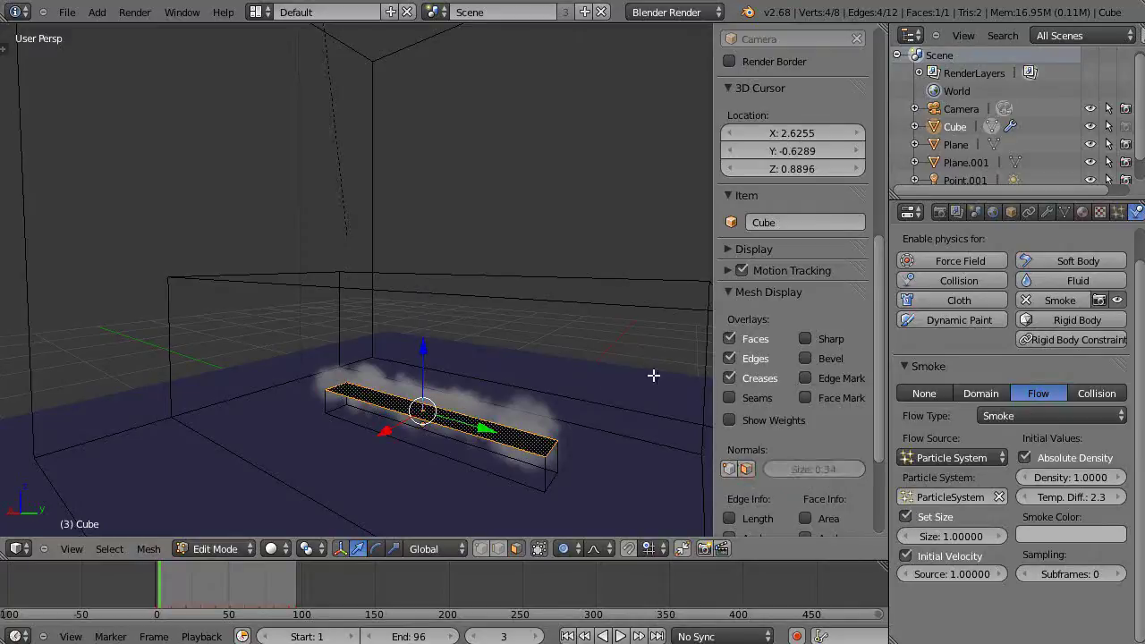
key(Tab)
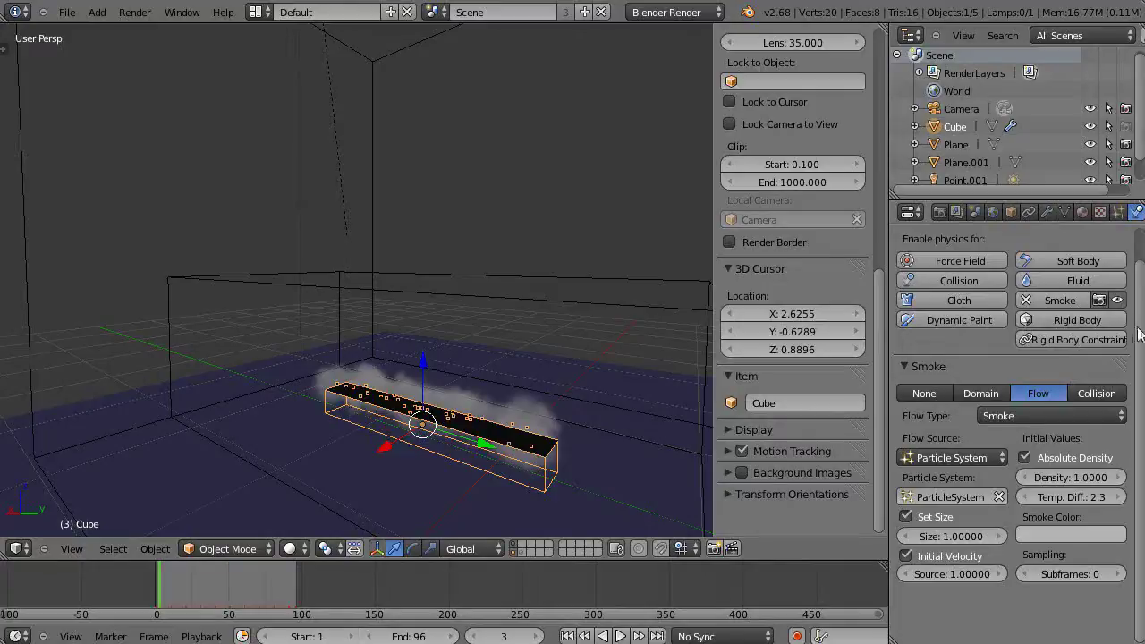
Free the bake of the emitter cube's particle system cache
drag(1138, 334, 1134, 243)
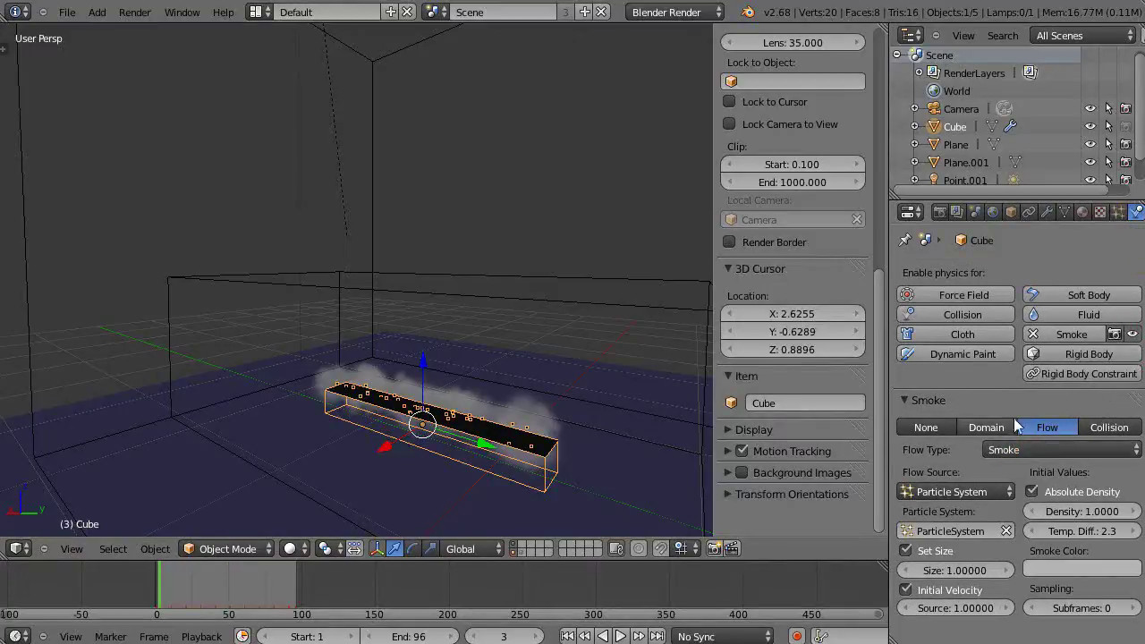
right_click(455, 431)
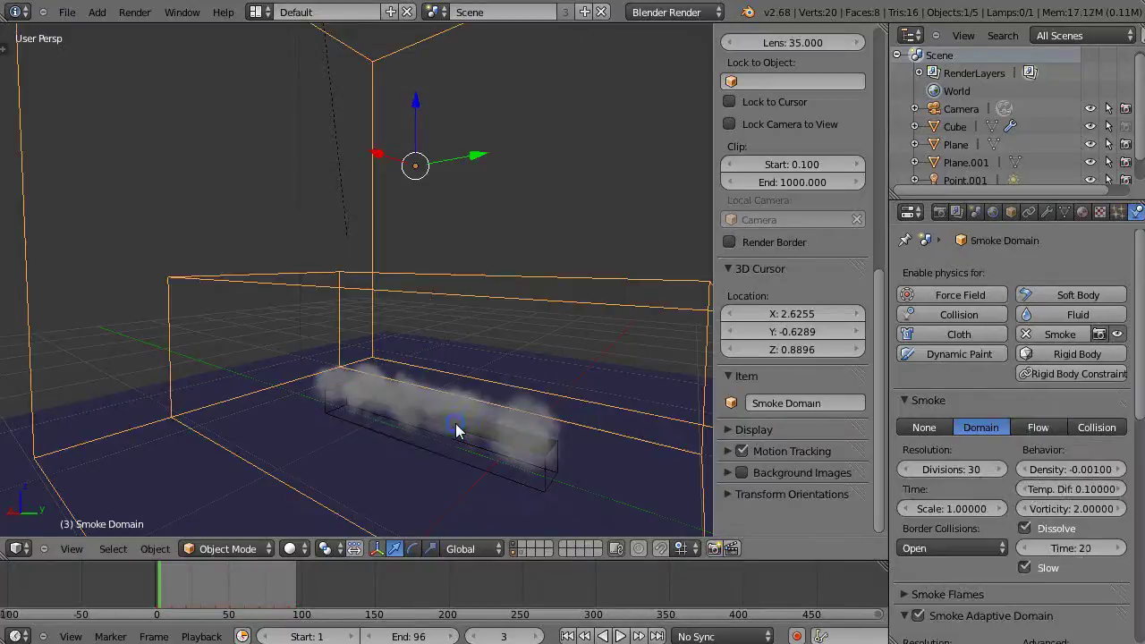
right_click(455, 421)
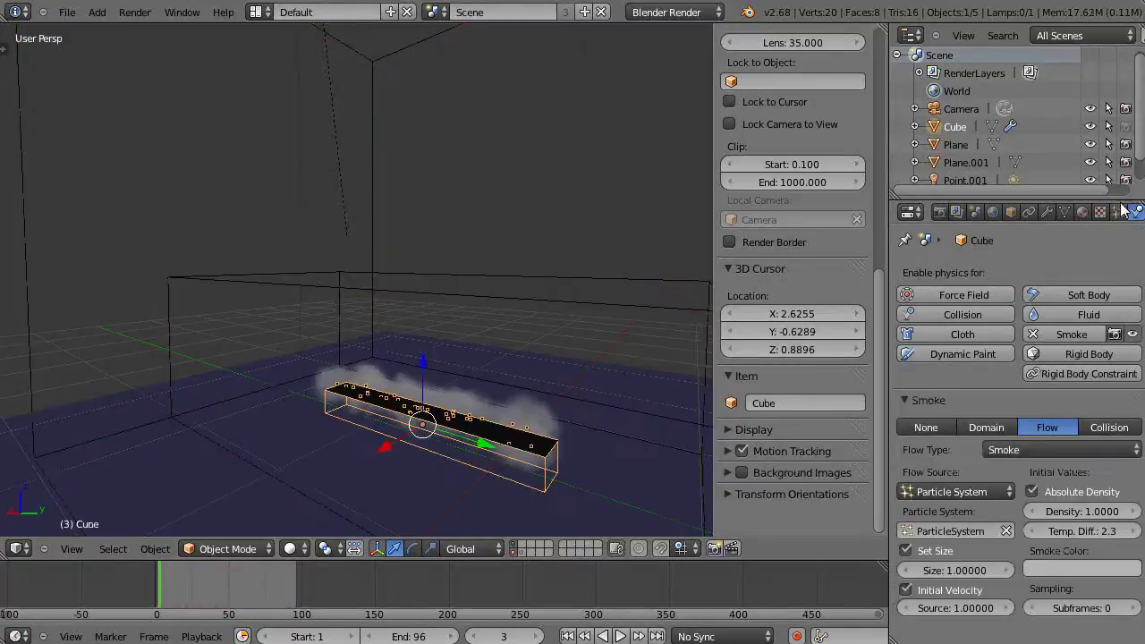
click(1118, 211)
scroll(983, 461, down, 7)
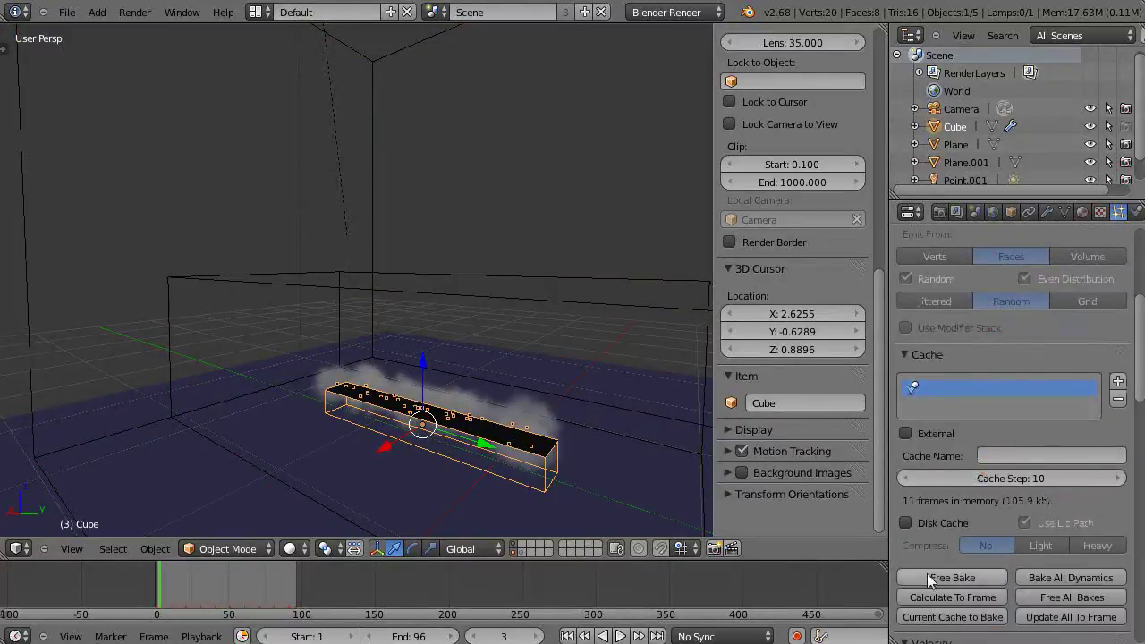
click(933, 579)
Review the emitter's particle settings for velocity, physics, render, display and field weights
scroll(953, 402, down, 8)
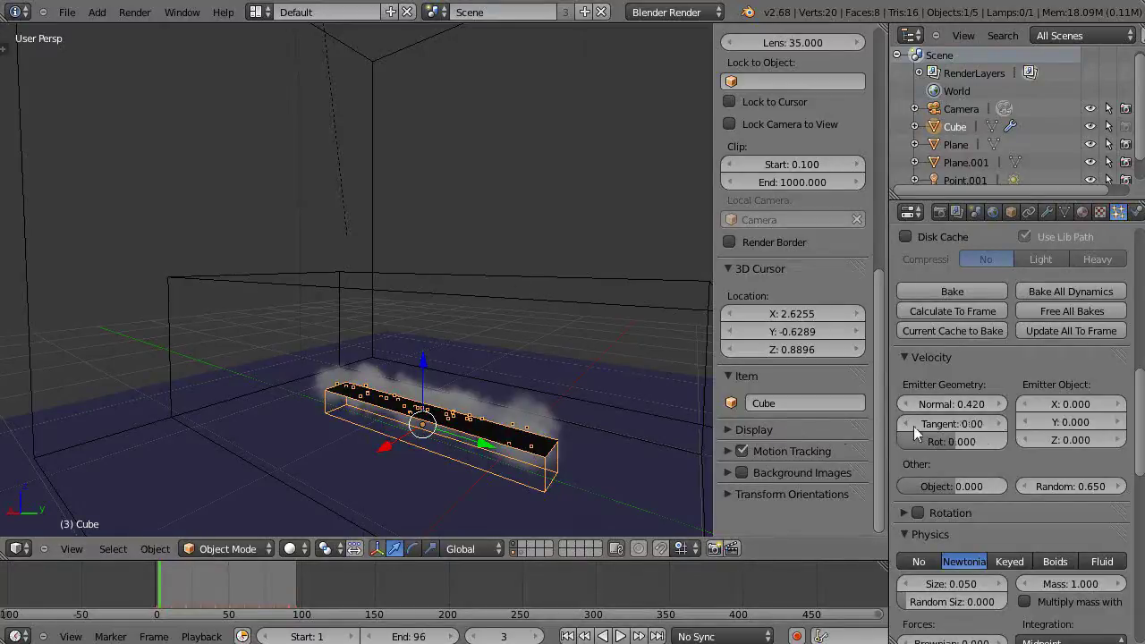
scroll(1022, 405, down, 10)
scroll(1025, 402, down, 8)
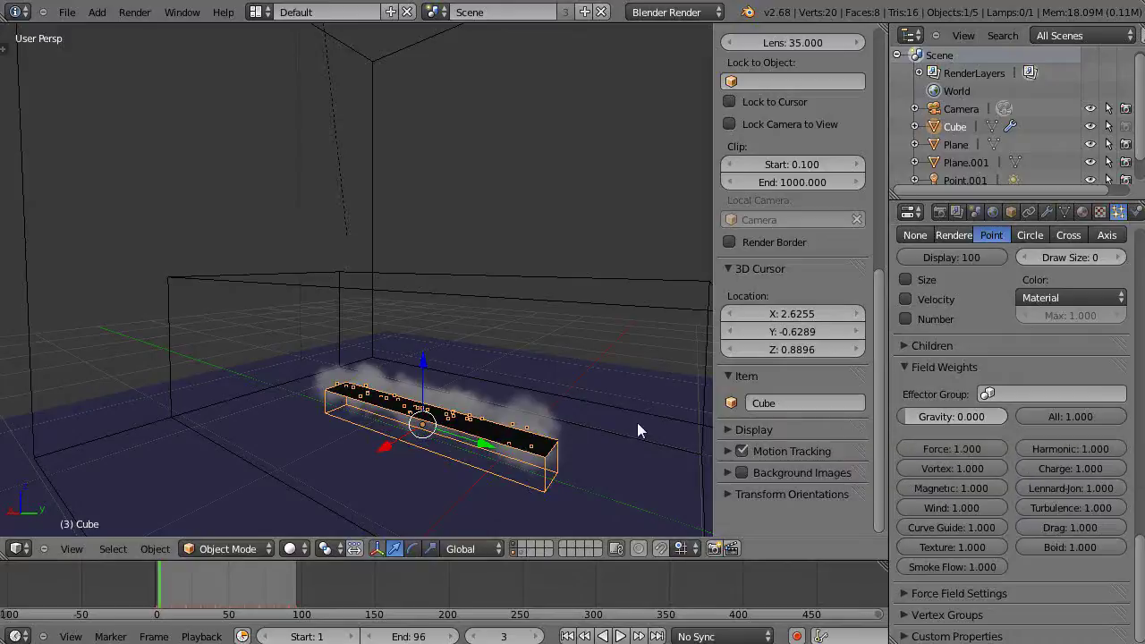
scroll(557, 426, down, 3)
scroll(556, 427, up, 3)
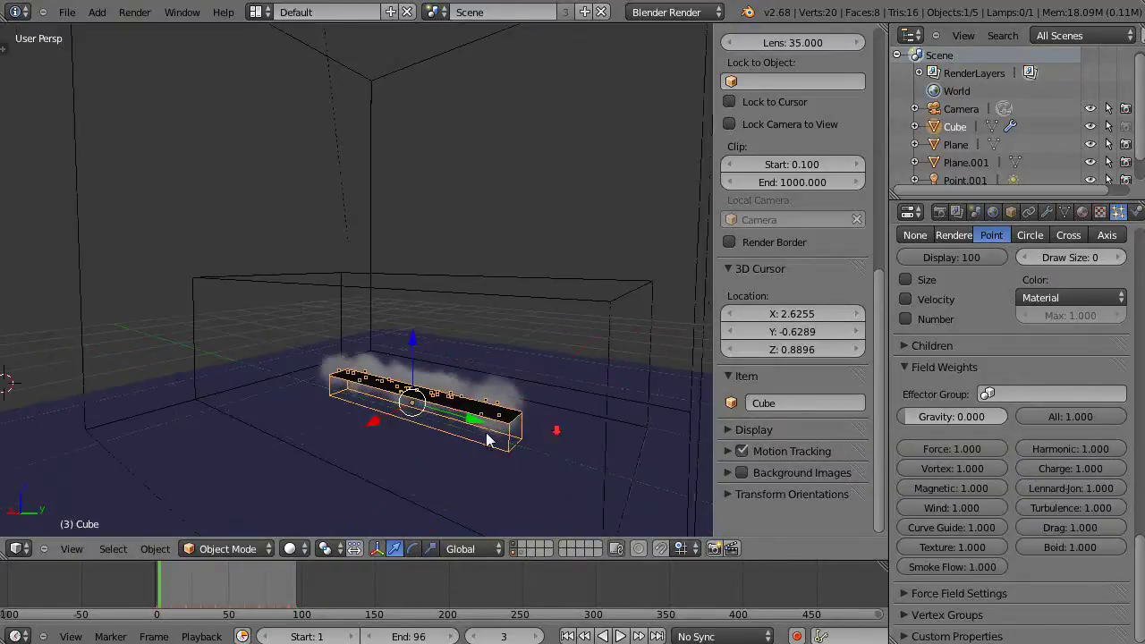
middle_drag(545, 431, 482, 438)
scroll(1029, 413, up, 5)
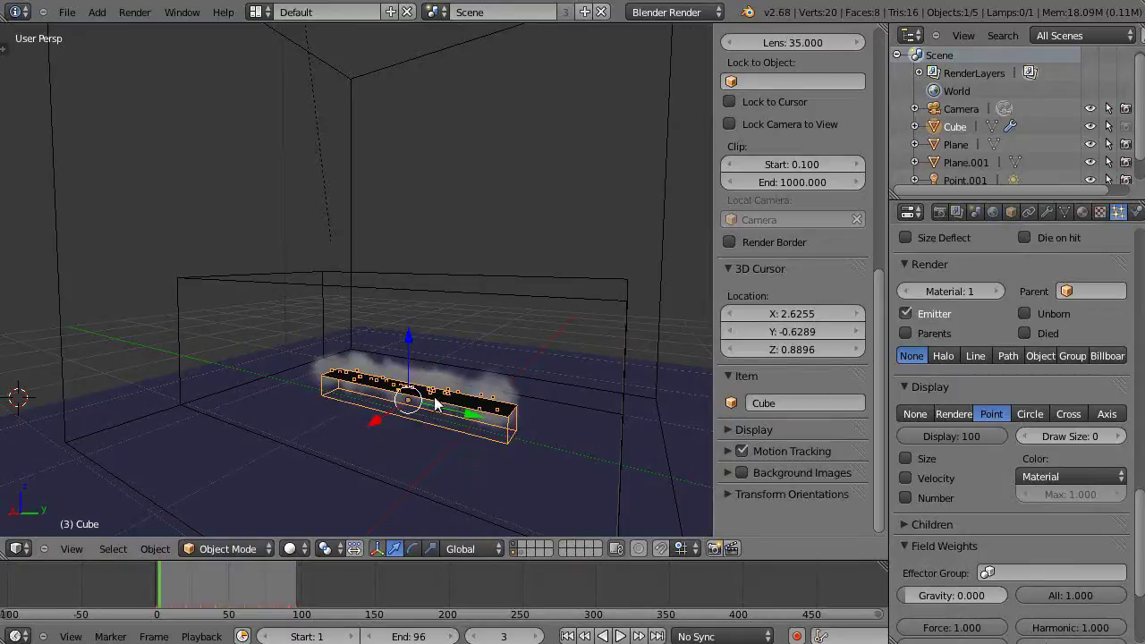
scroll(1020, 418, up, 5)
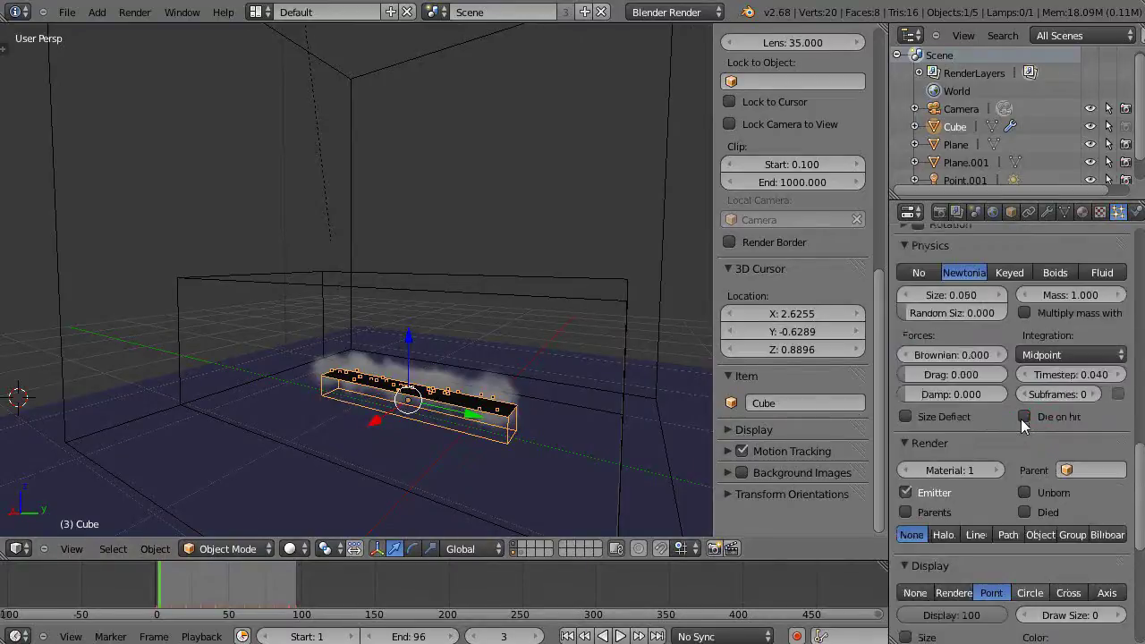
scroll(1021, 419, up, 5)
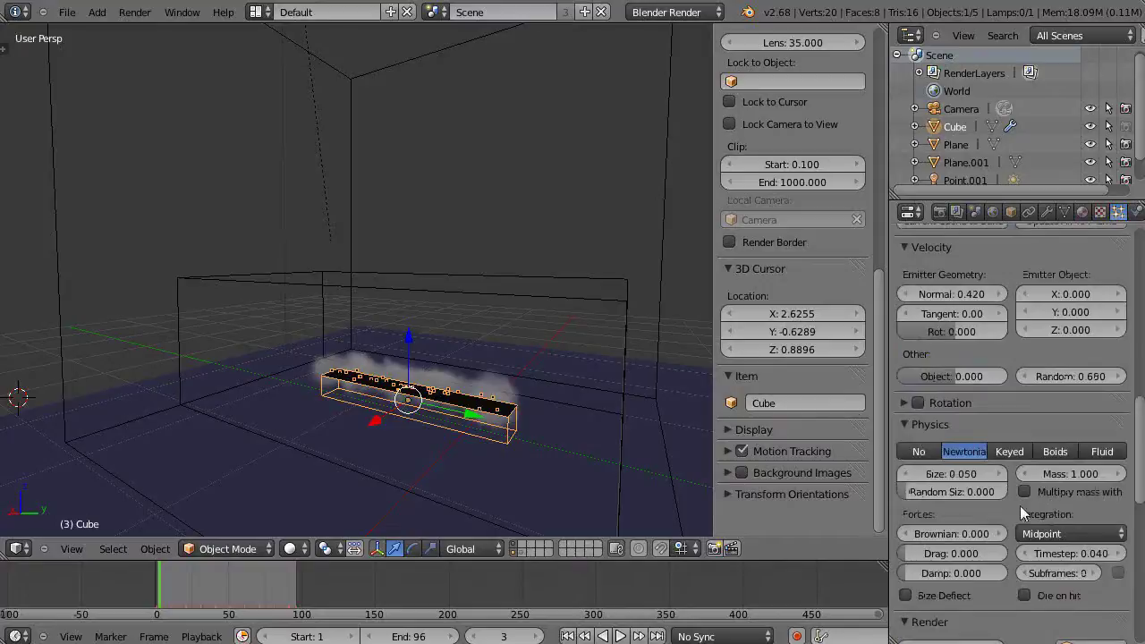
Switch the transform orientation to Local to show the emitter cube's own axes
scroll(1027, 515, down, 1)
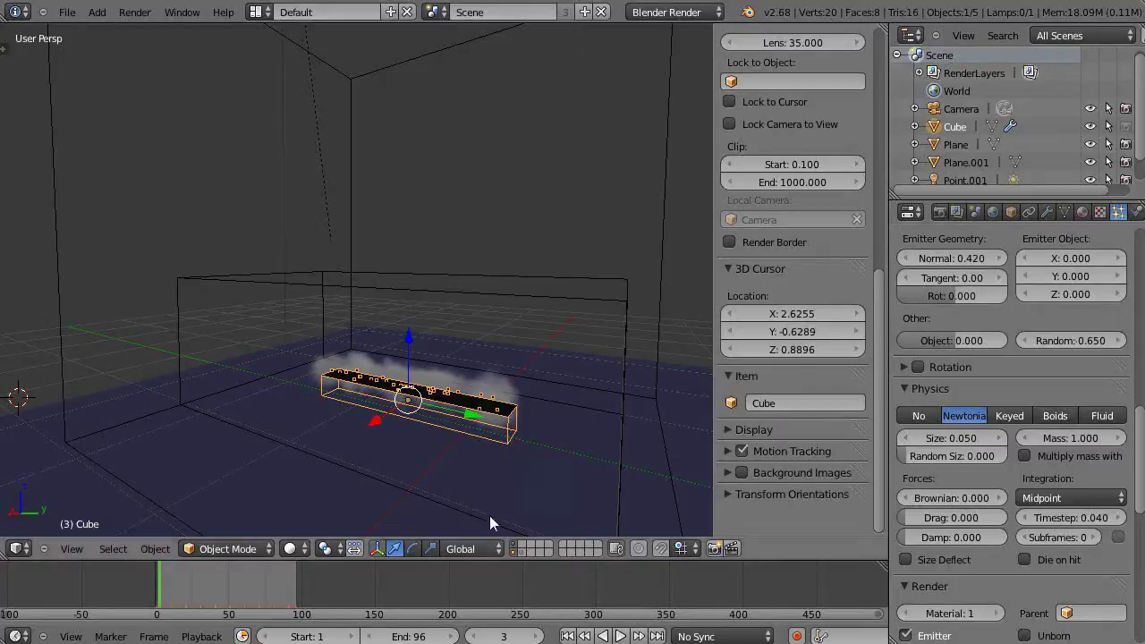
click(469, 549)
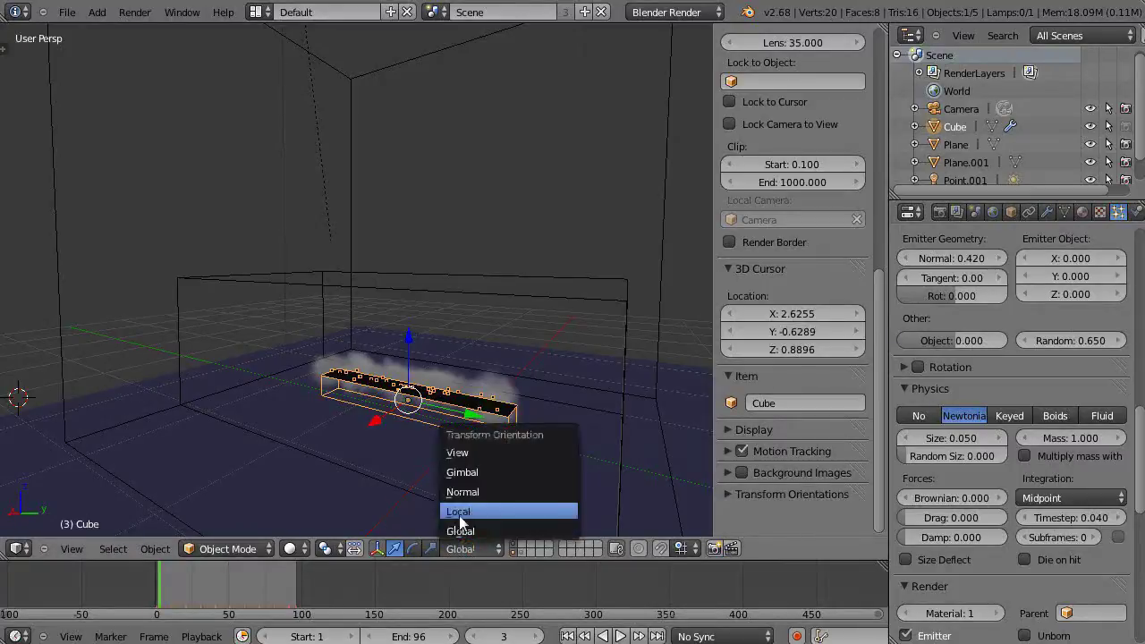
click(459, 511)
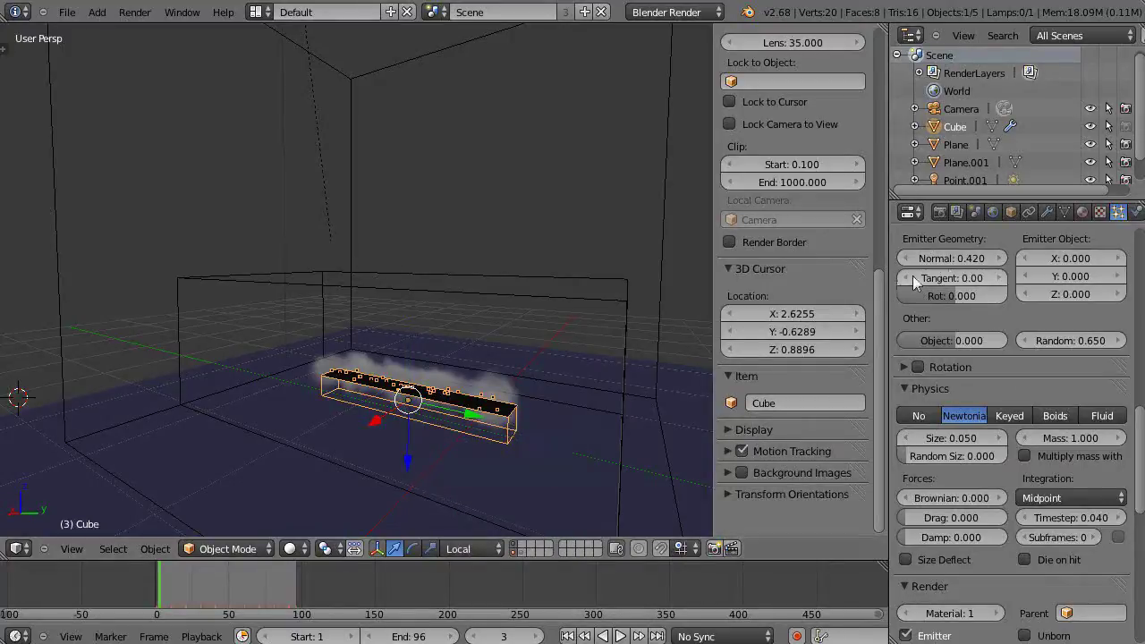
Set the particle emitter geometry's Normal velocity to 0
click(967, 259)
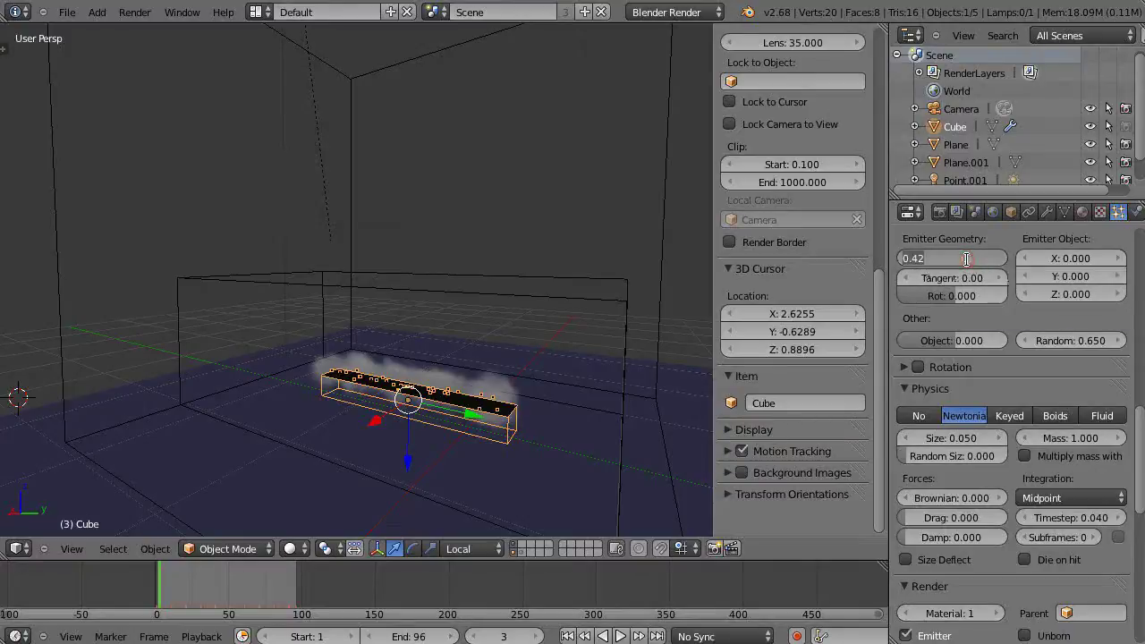
text(0)
key(Return)
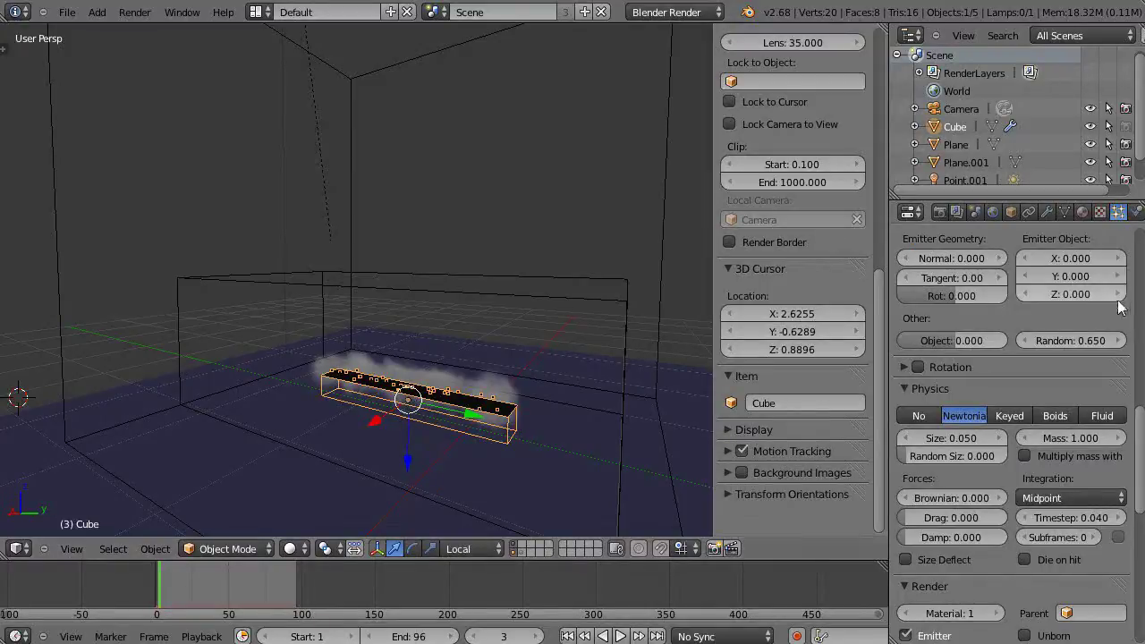
Set the emitter object's Z velocity to -0.42 and preview the smoke by briefly playing the animation
click(1067, 294)
key(BackSpace)
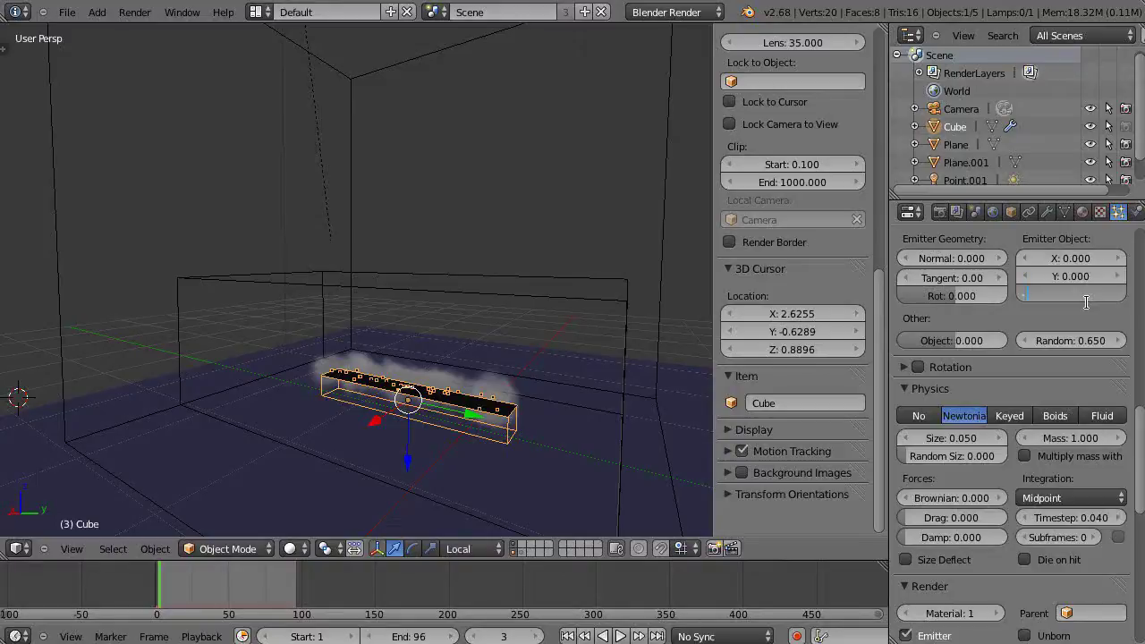
text(-0.42)
key(Return)
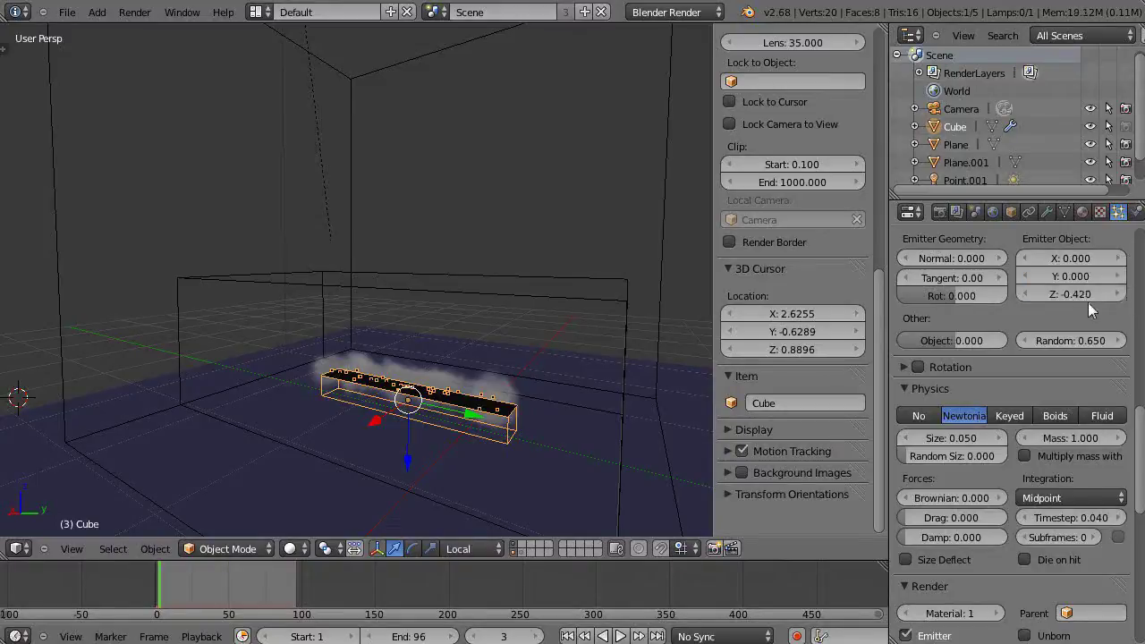
key(alt+a)
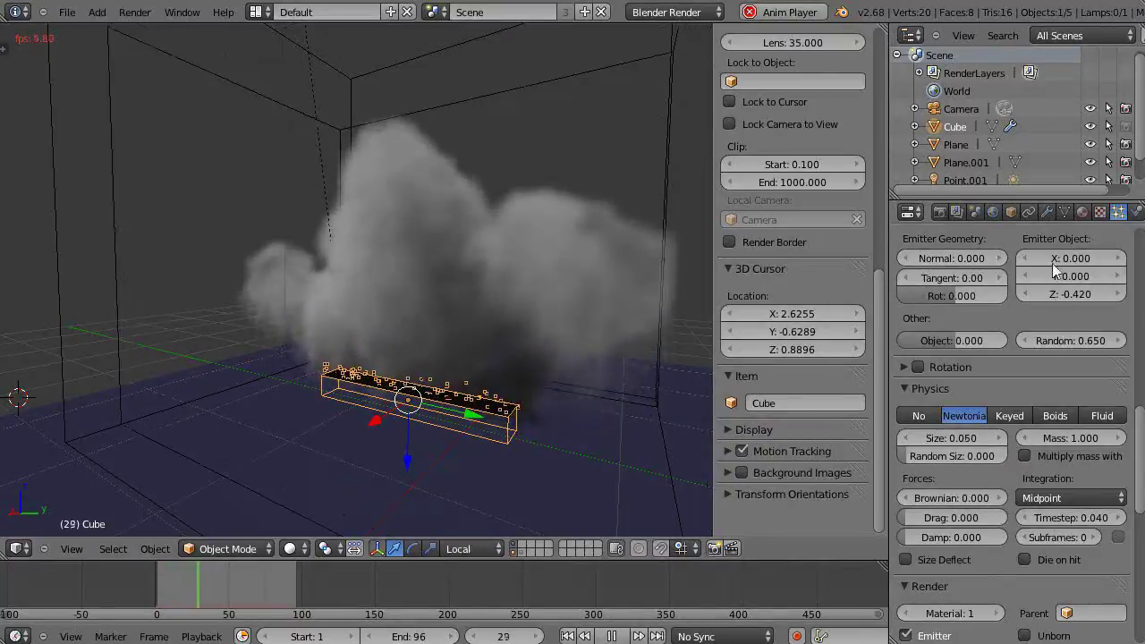
key(Escape)
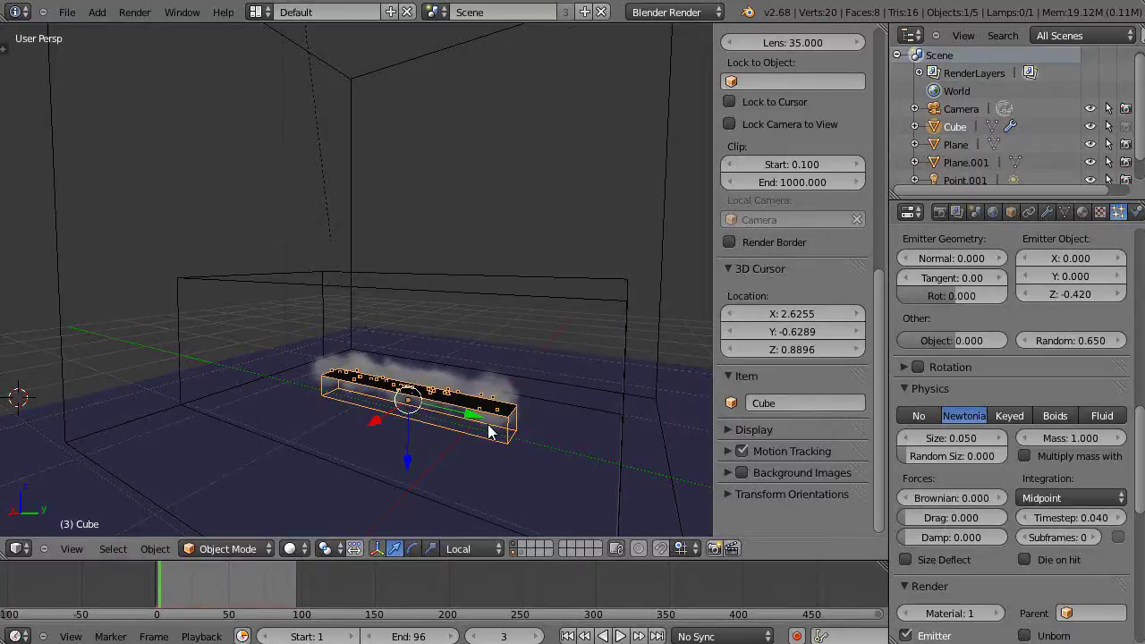
Set the emitter object's velocity to -0.1 on X and 0.1 on Y
middle_drag(489, 432, 504, 429)
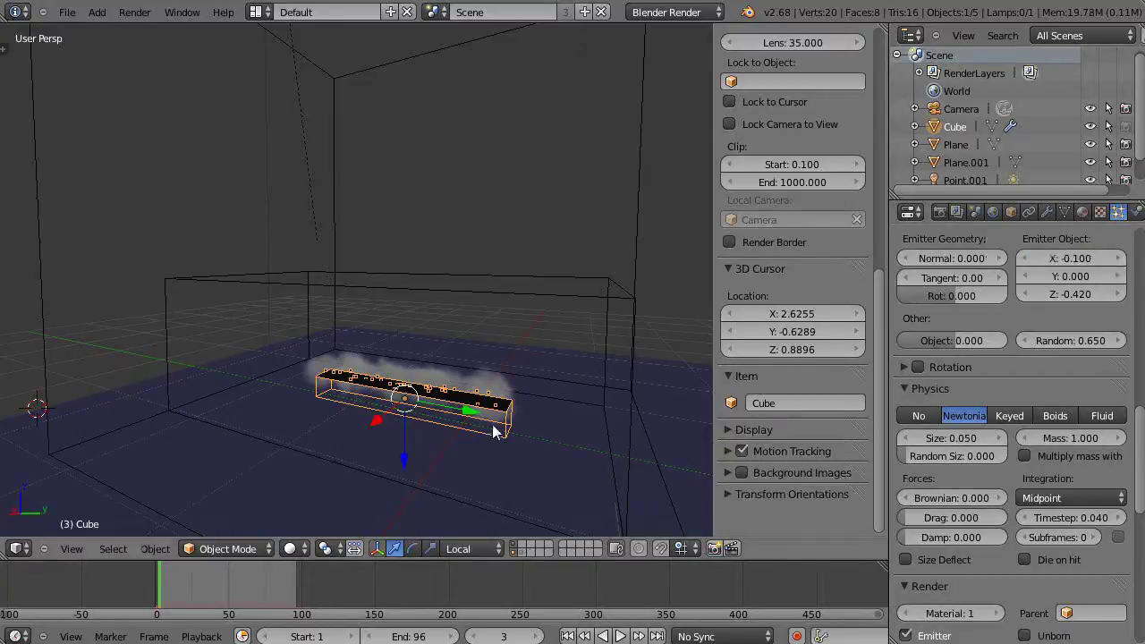
click(1083, 277)
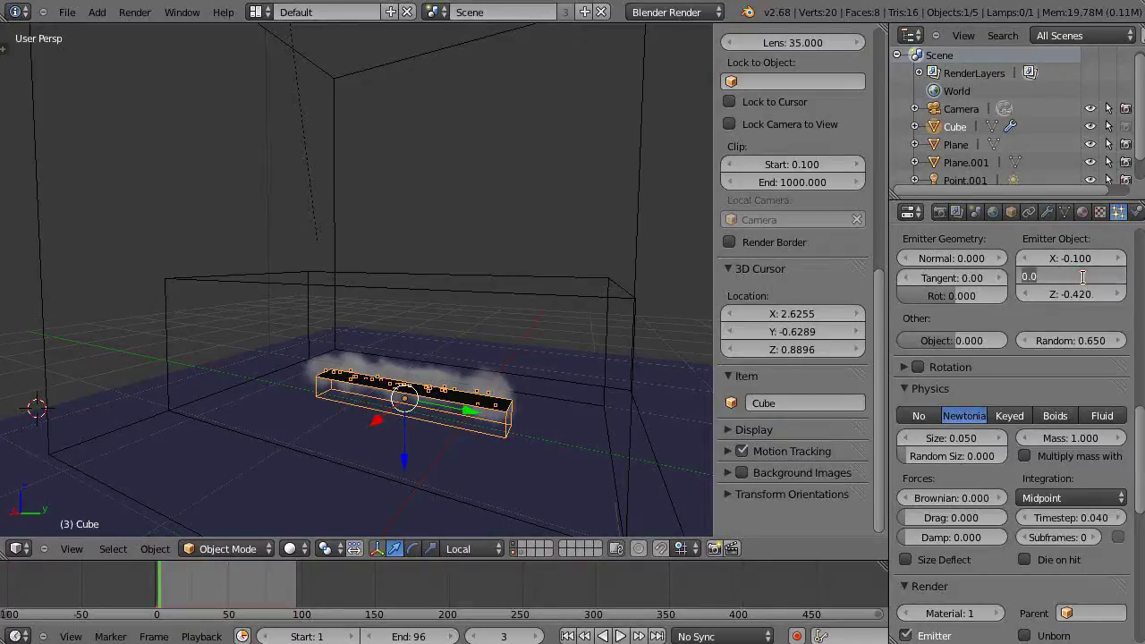
text(0.1)
key(Return)
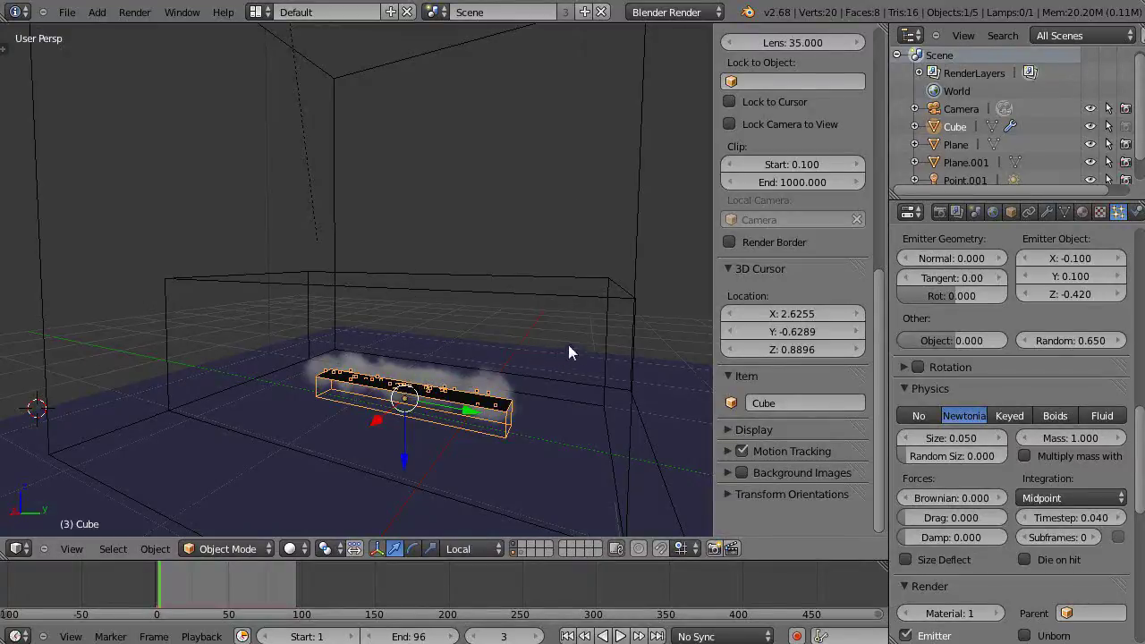
Play the animation, examine the smoke's direction from the side and the end of the emitter cube, and stop playback
middle_drag(528, 436, 615, 475)
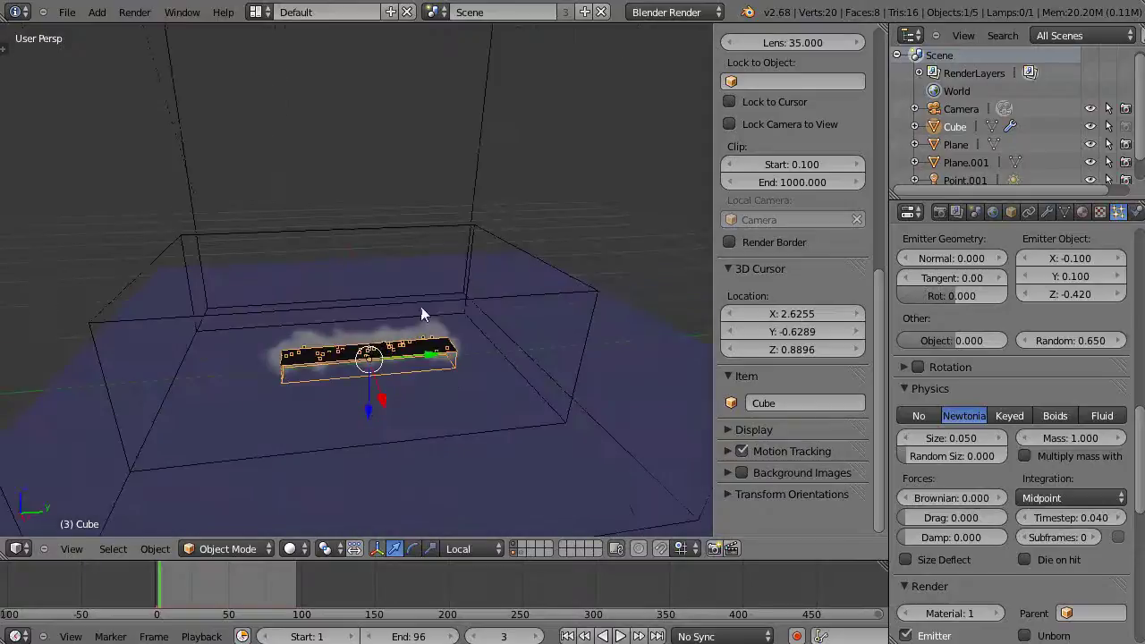
middle_drag(417, 412, 404, 394)
key(alt+a)
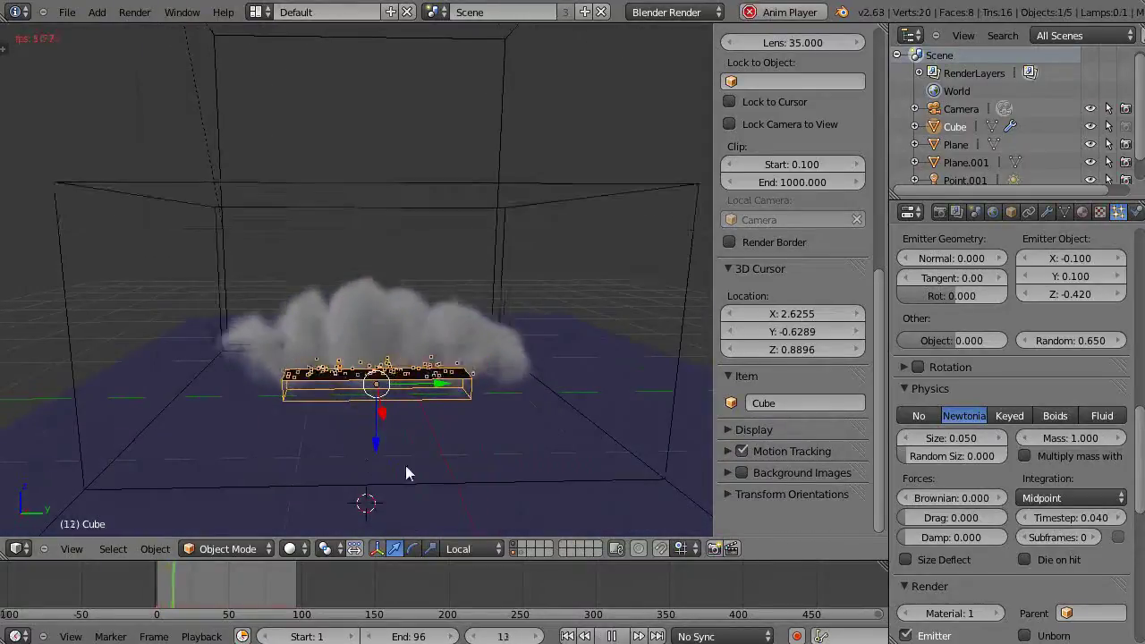
middle_drag(388, 483, 410, 437)
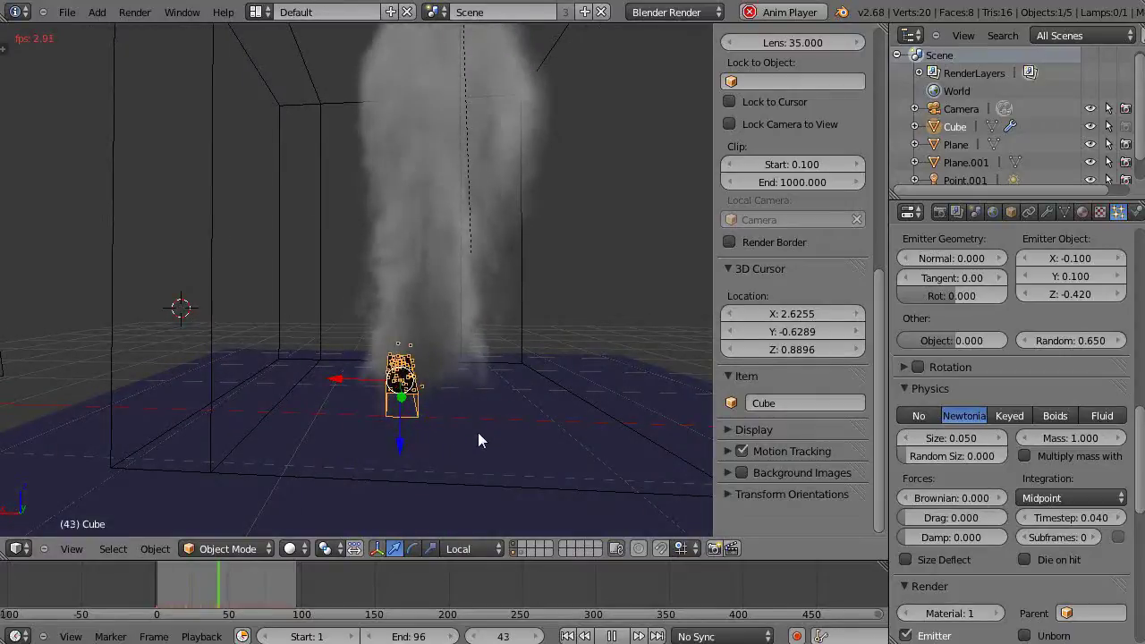
middle_drag(481, 439, 683, 452)
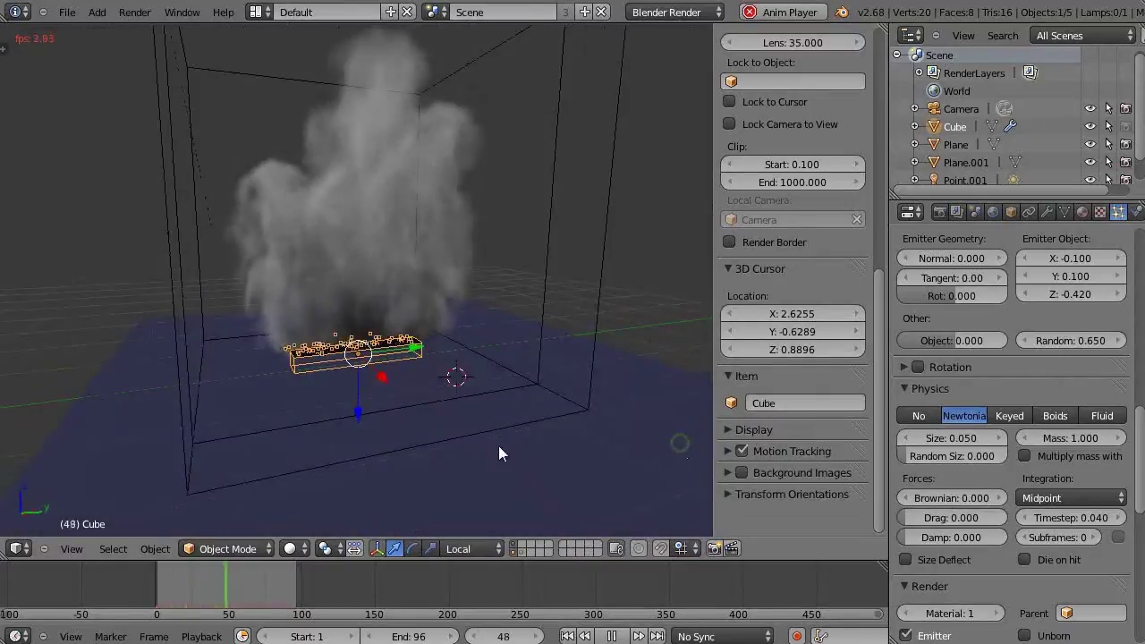
middle_drag(430, 431, 423, 430)
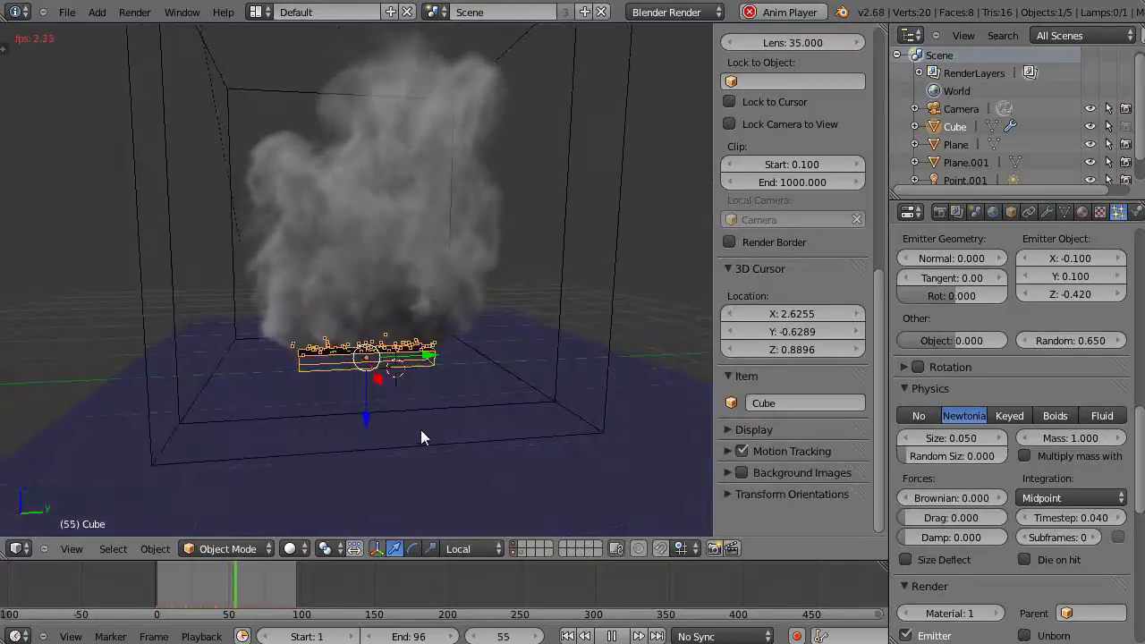
key(Escape)
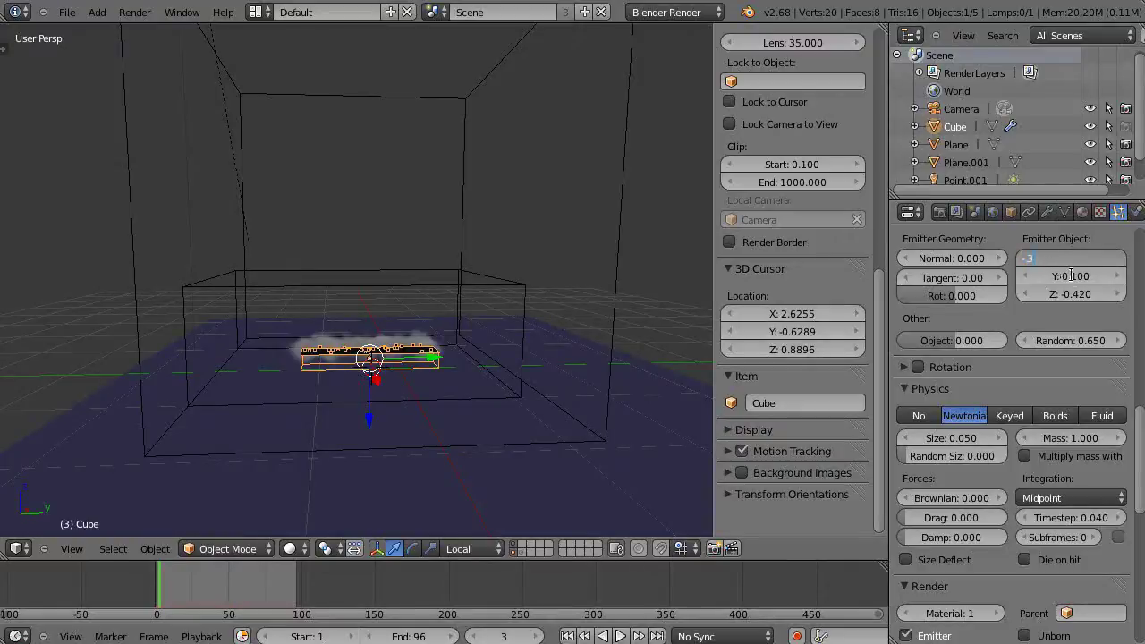
Set the emitter object's velocity to -0.3 on X and 0.3 on Y
key(Return)
click(1071, 276)
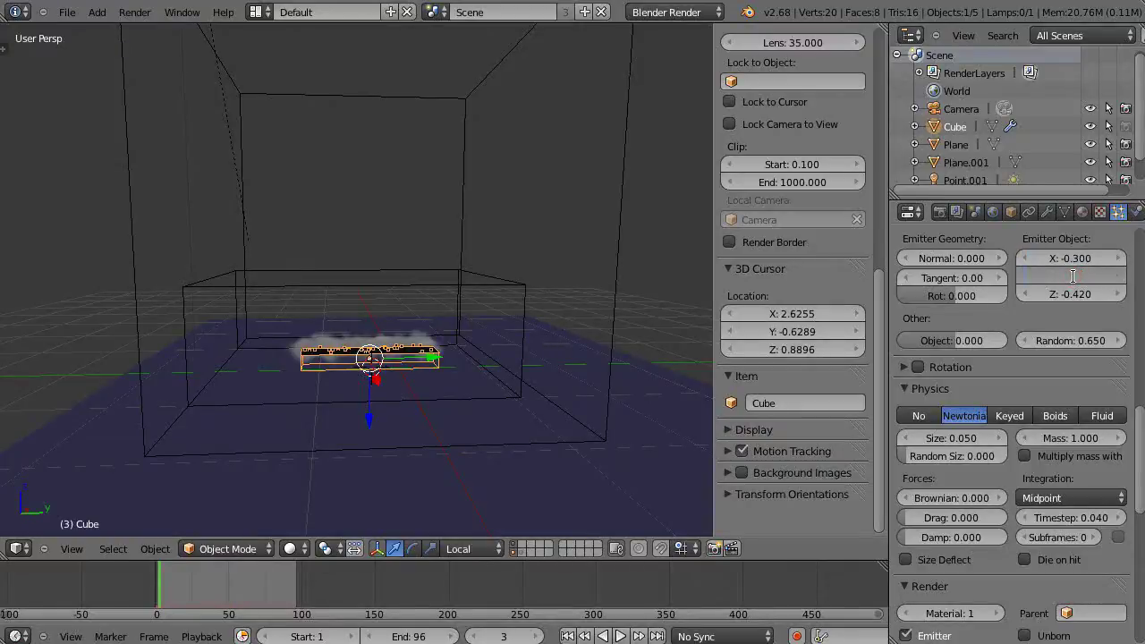
text(0.3)
key(Return)
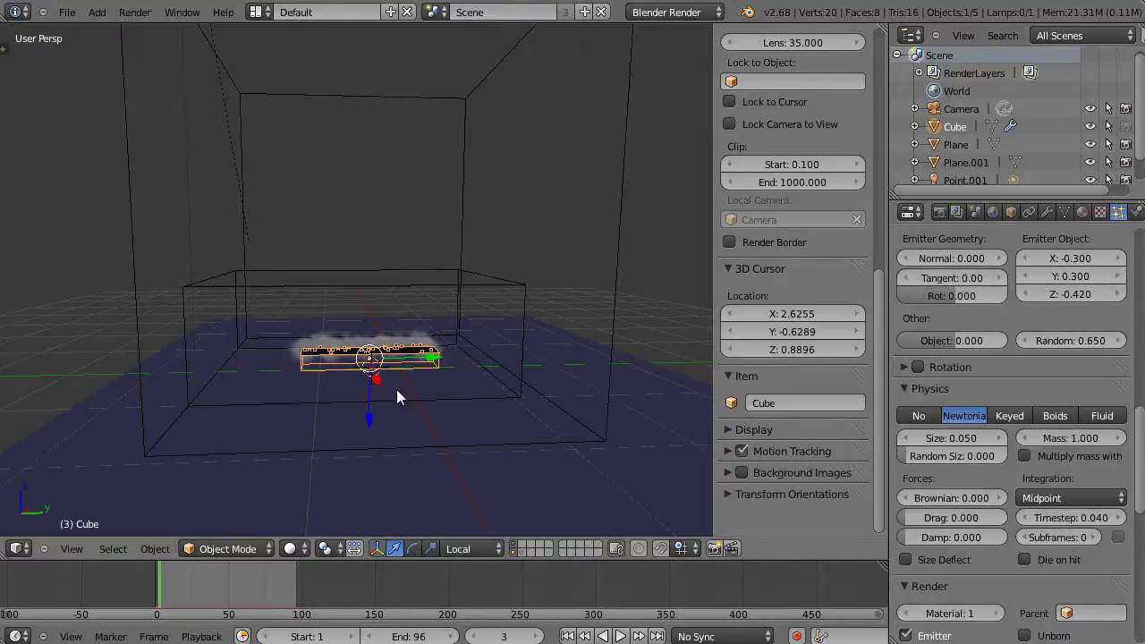
Replay the smoke simulation, examine its sideways drift close up from several angles around the emitter cube, and stop playback
scroll(396, 389, up, 3)
middle_drag(396, 393, 353, 455)
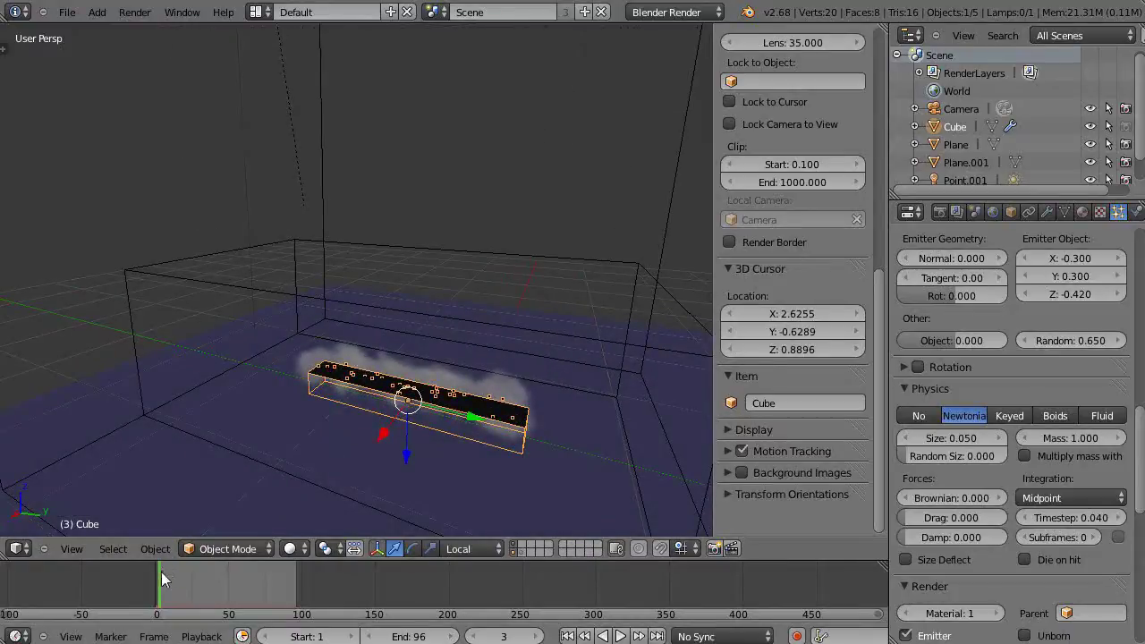
key(alt+a)
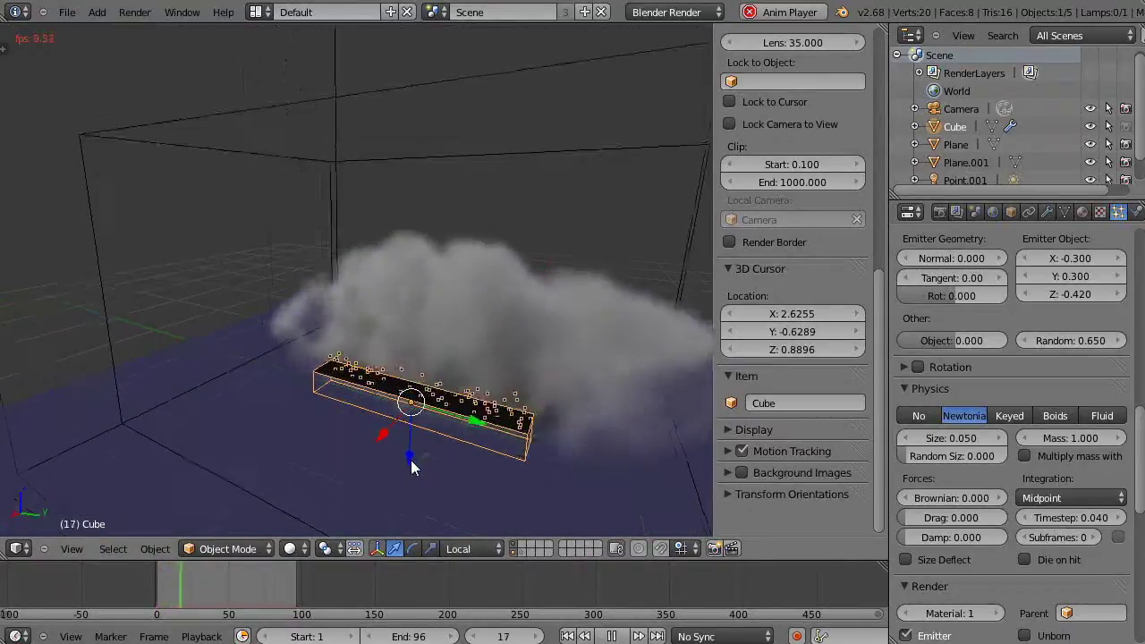
middle_drag(411, 460, 452, 457)
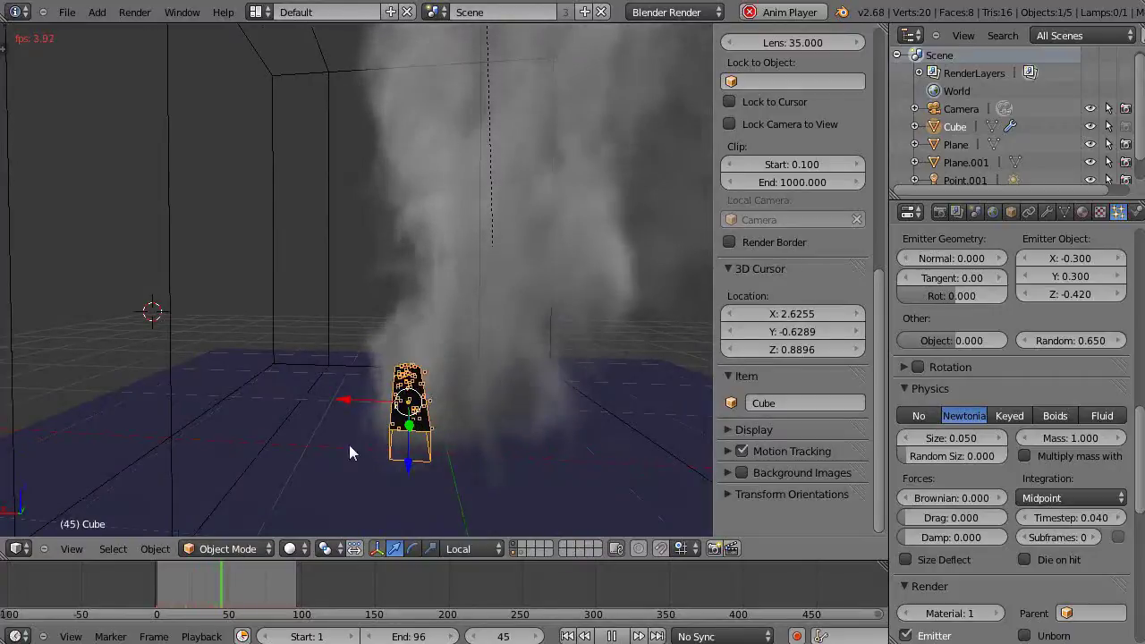
middle_drag(454, 457, 554, 449)
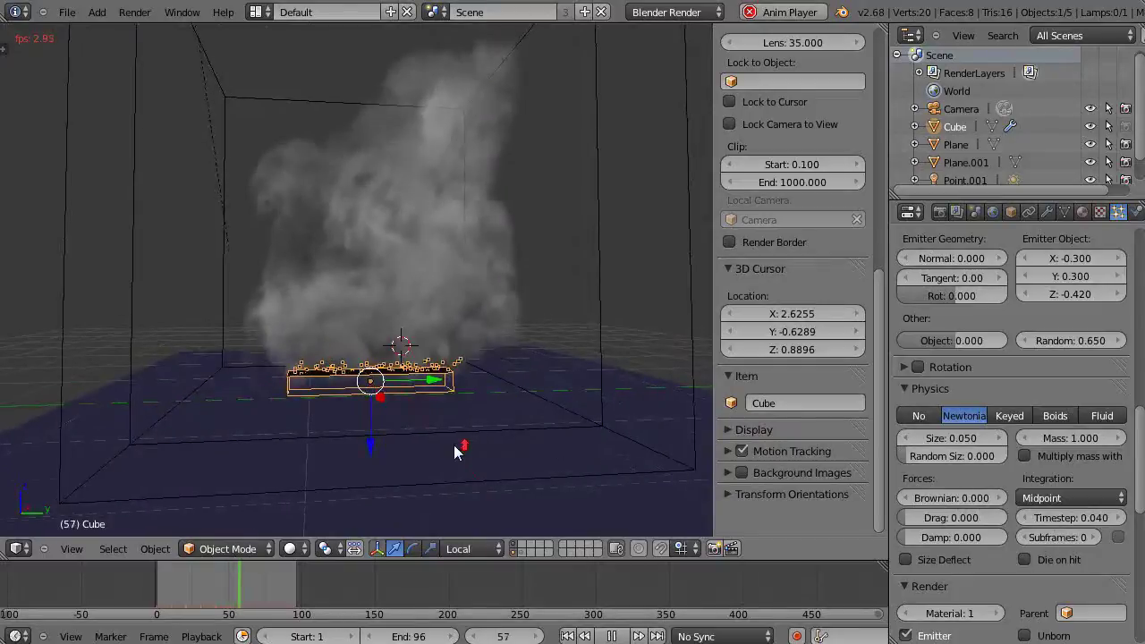
scroll(453, 448, up, 1)
scroll(449, 452, up, 1)
middle_drag(443, 449, 299, 435)
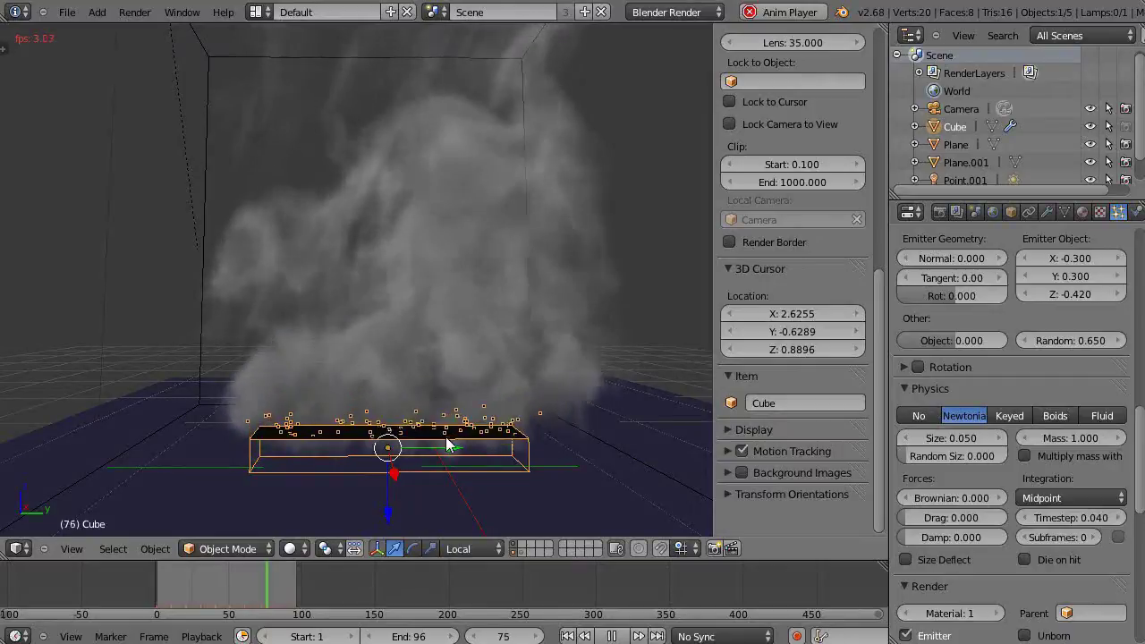
key(KP_1)
key(KP_3)
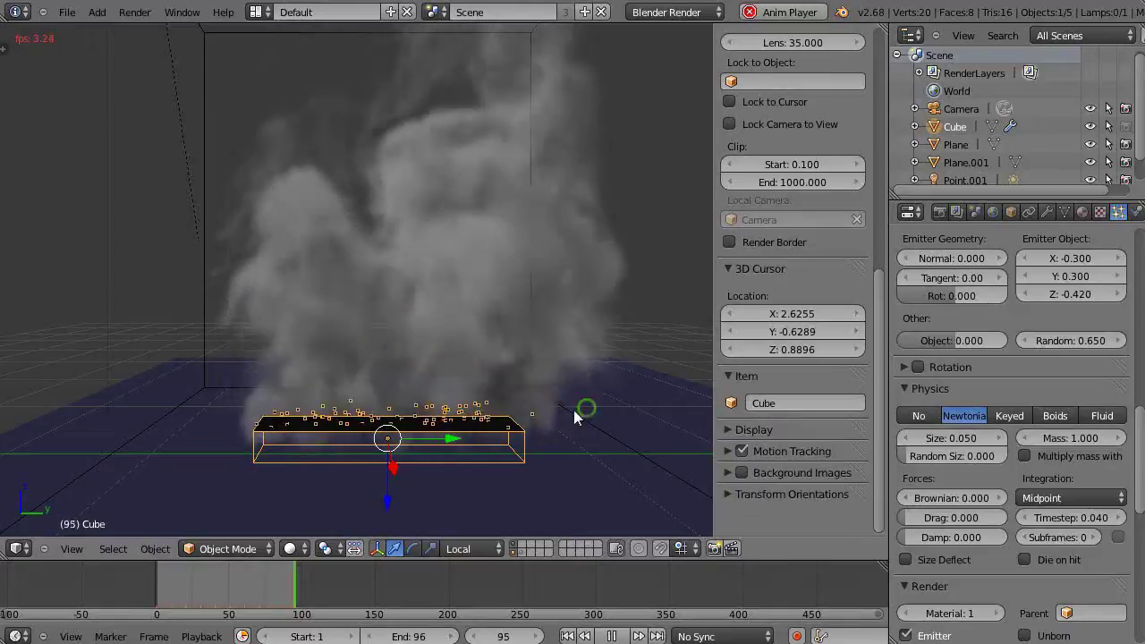
middle_drag(573, 409, 547, 411)
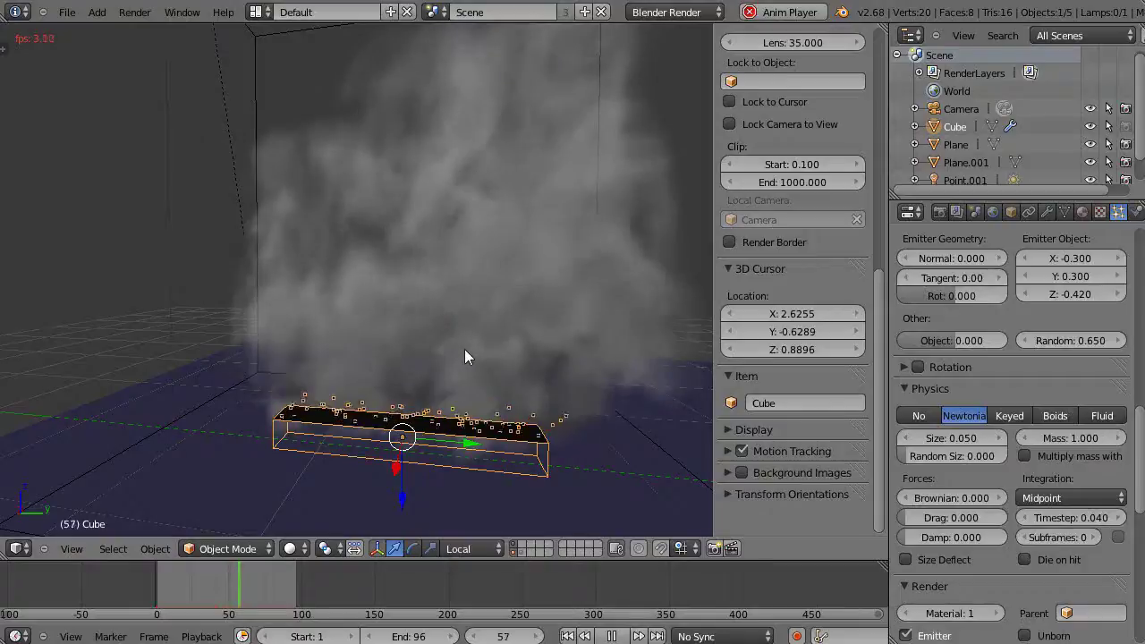
key(Escape)
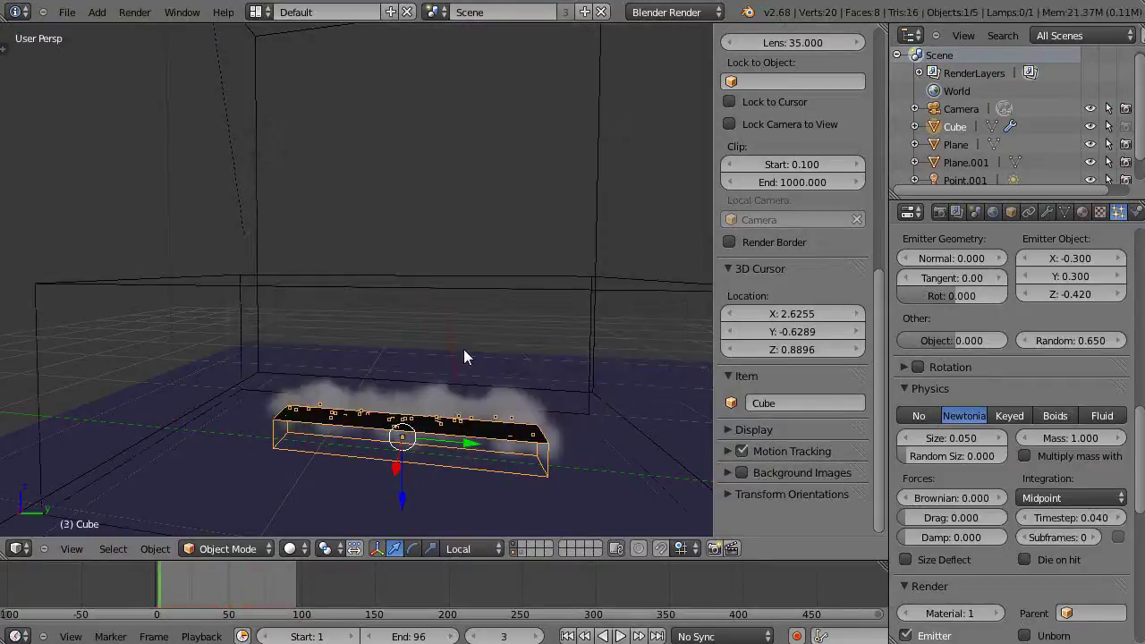